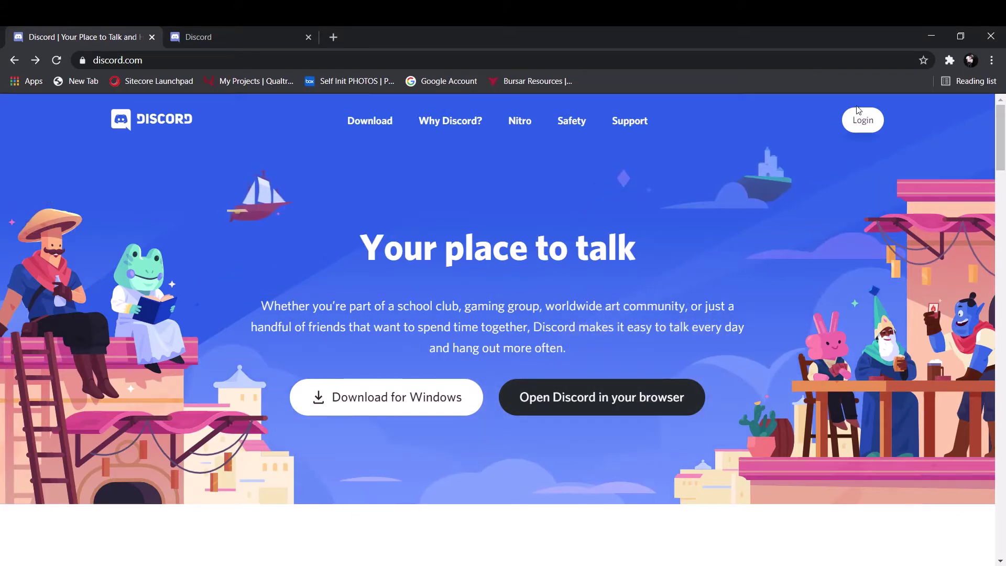
# - Log in to Discord and start creating a custom server intended for a club or community
pyautogui.click(856, 120)
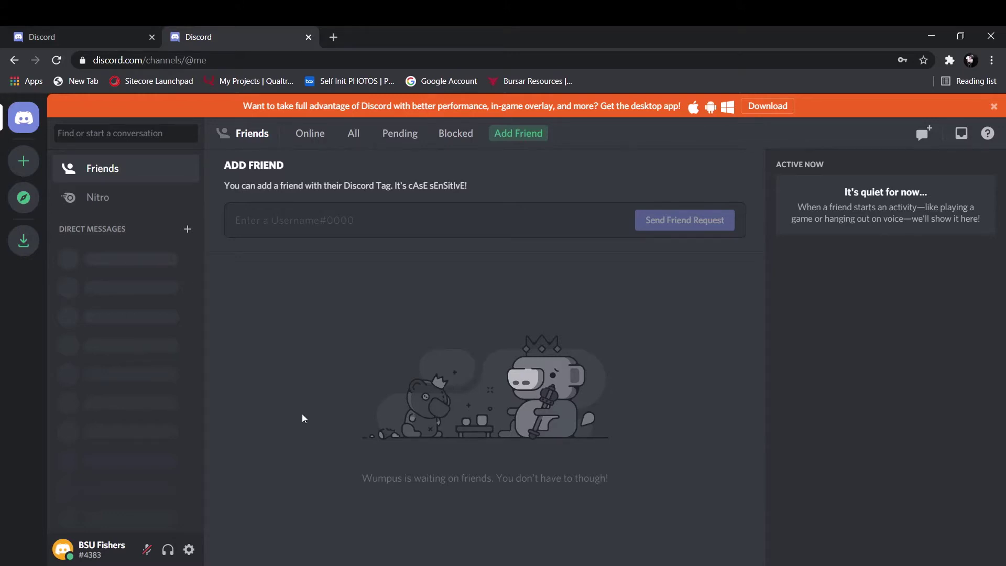
pyautogui.click(29, 167)
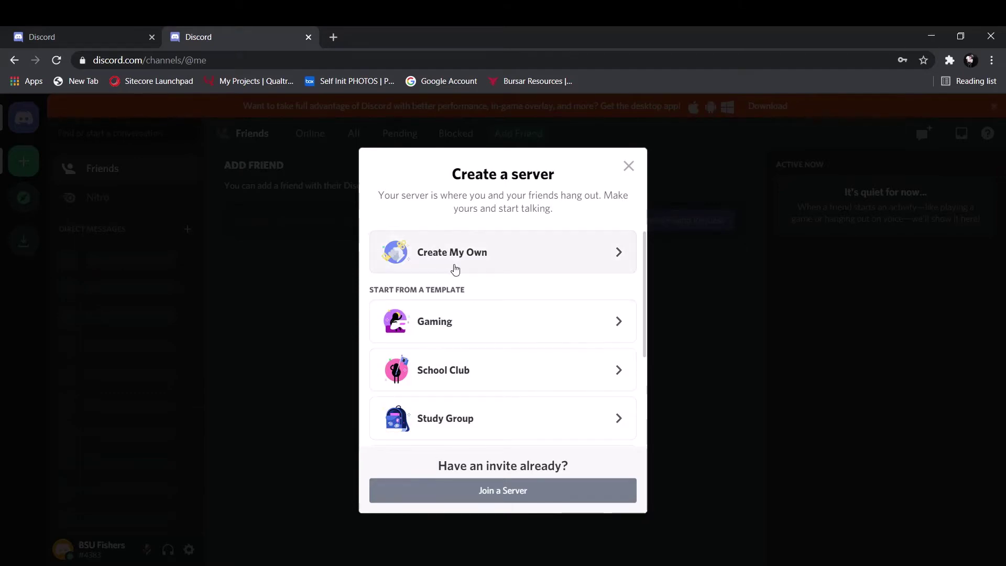
pyautogui.click(455, 269)
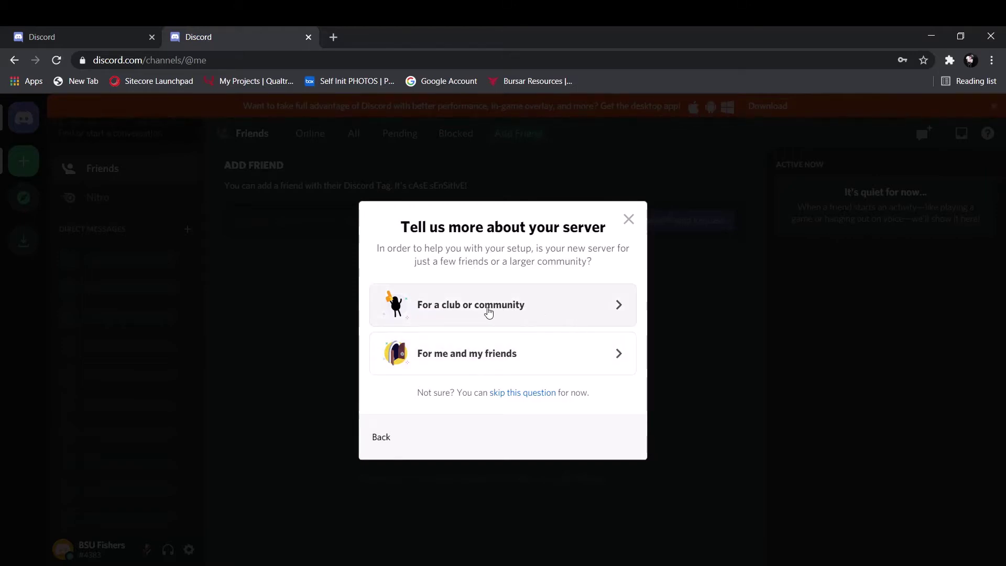
pyautogui.click(487, 313)
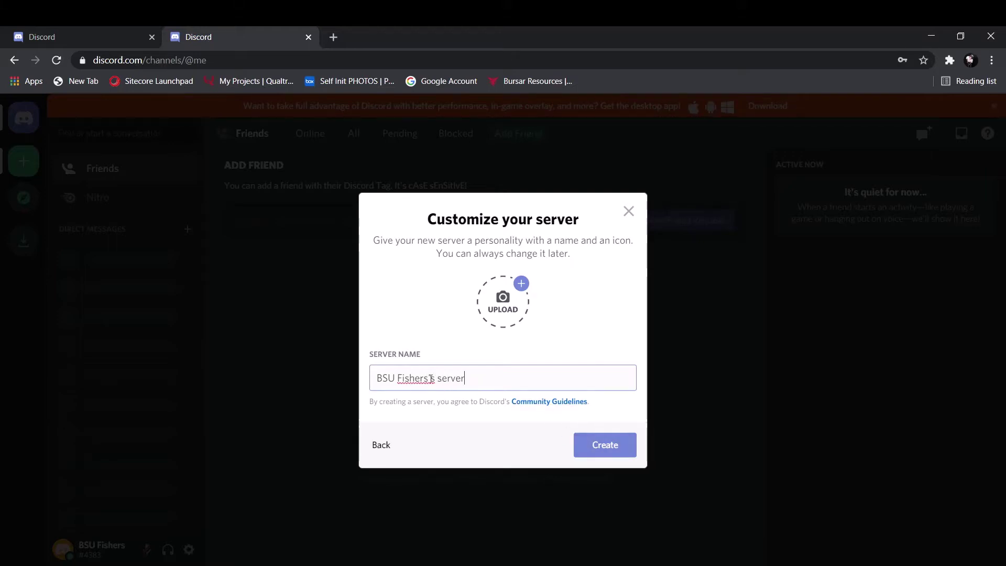
# - Name the new server "BSU Fishers server" and create it
pyautogui.click(436, 378)
pyautogui.press('BackSpace')
pyautogui.press('BackSpace')
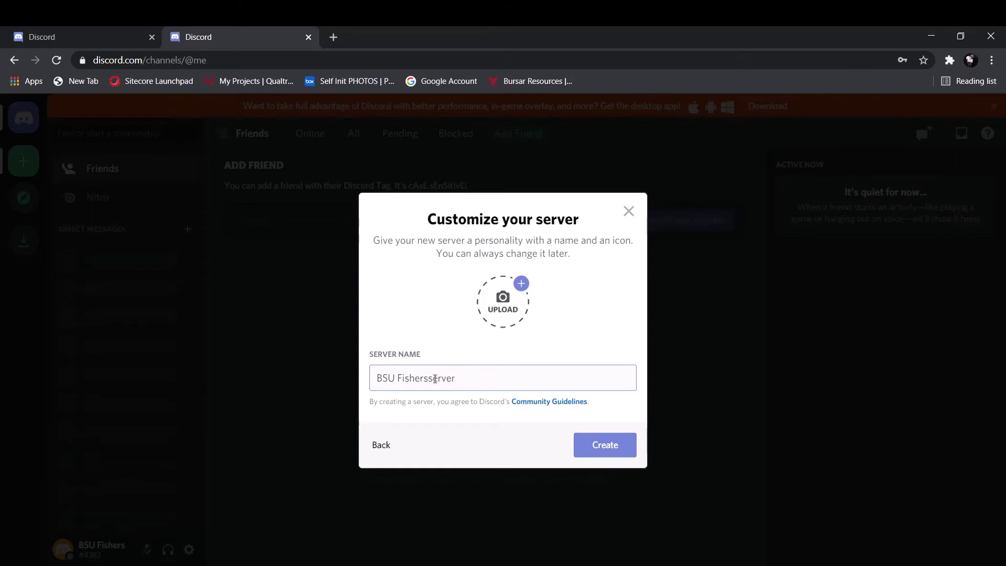
pyautogui.click(595, 446)
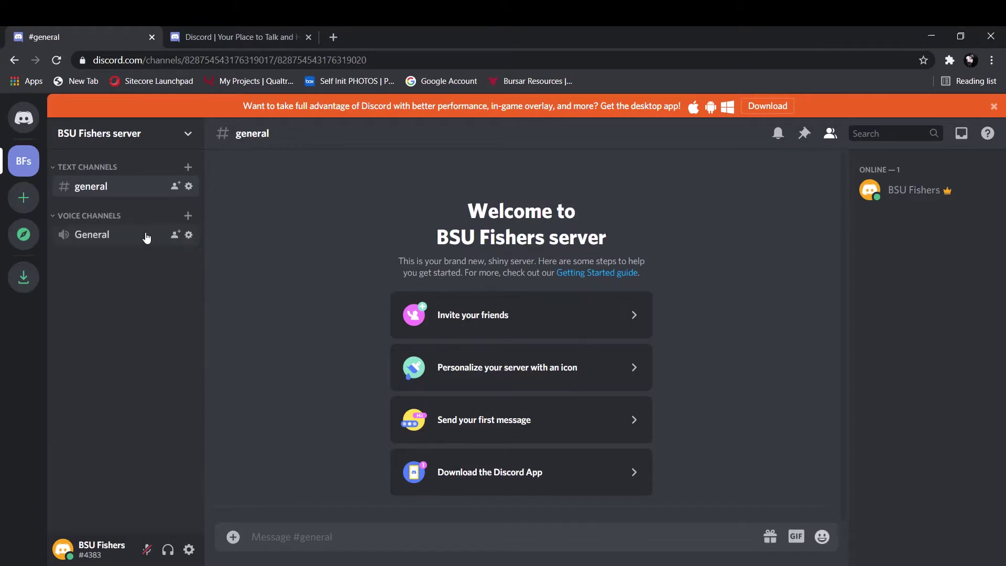
# - Create a public text channel named "emdd-talk" in the server
pyautogui.click(188, 168)
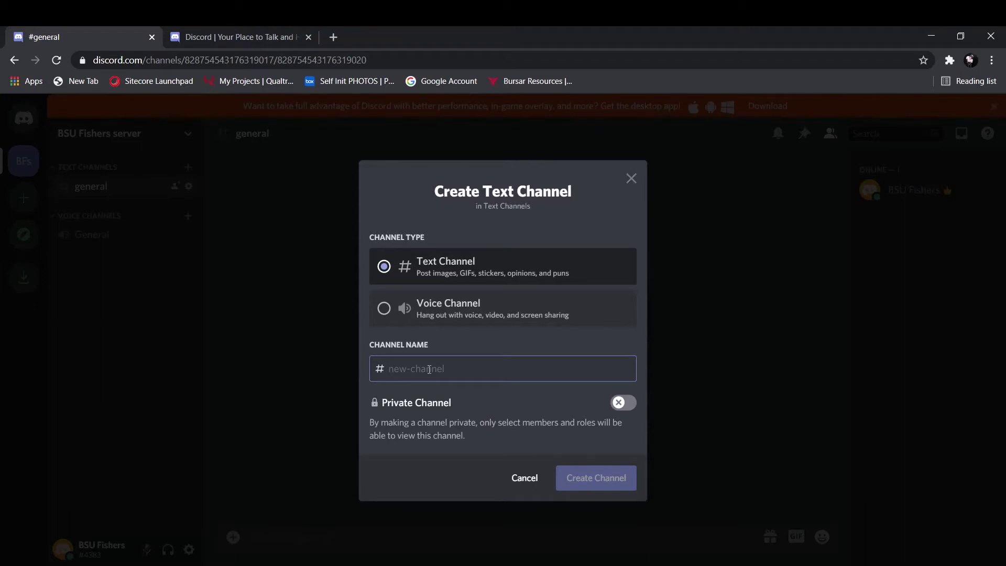
pyautogui.write('emdd')
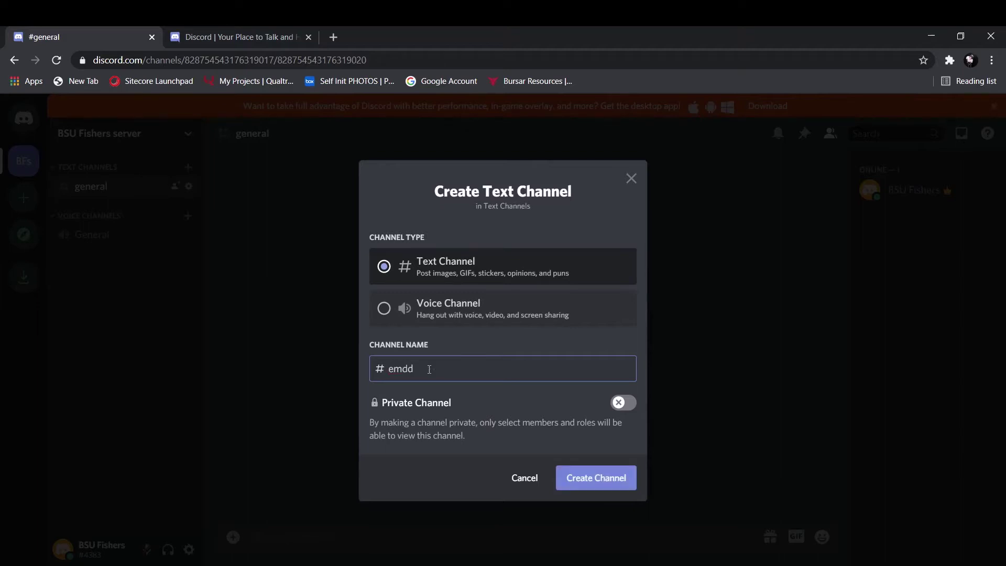
pyautogui.write('-talk')
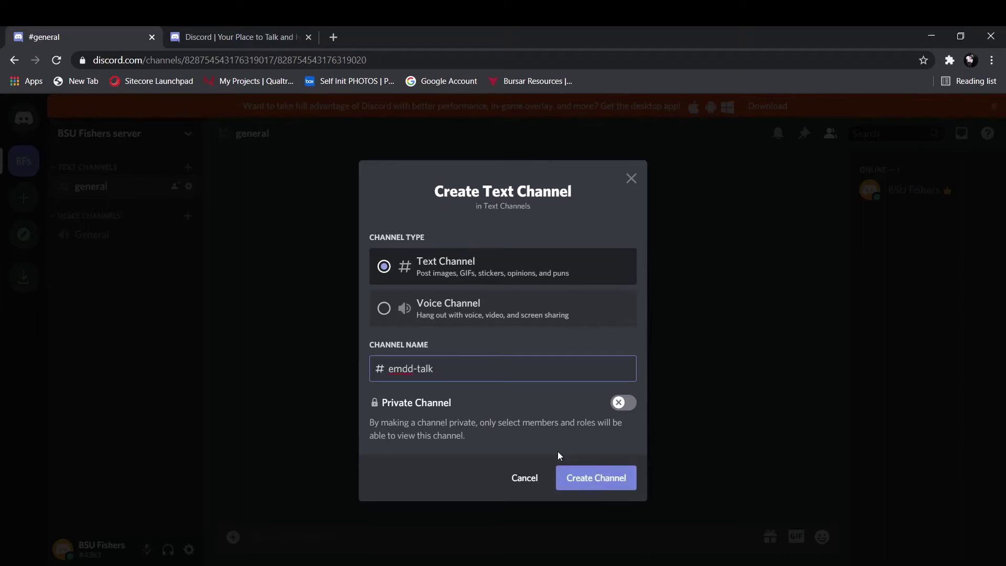
pyautogui.click(610, 486)
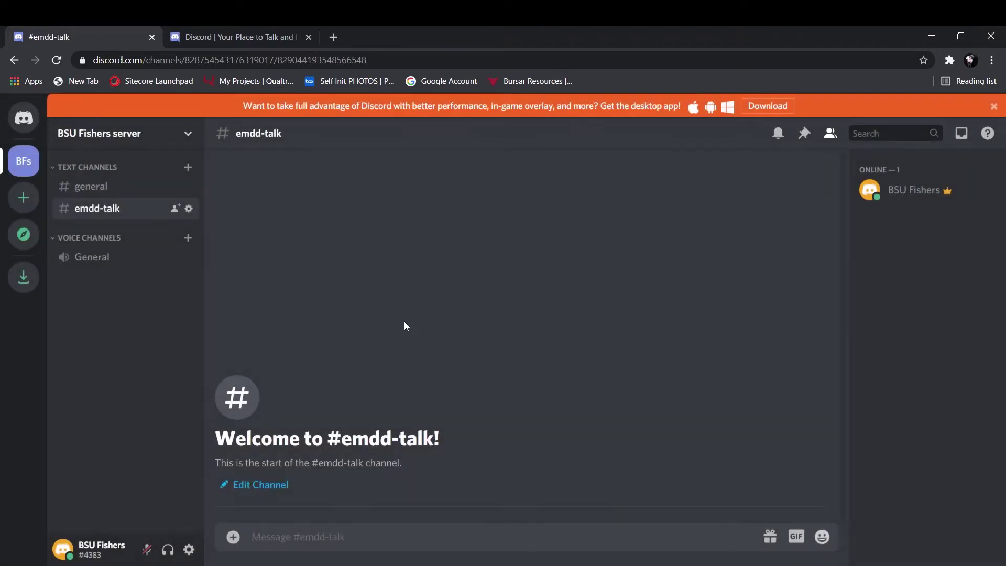
# - Create a voice channel named "emdd collaboration" under Voice Channels, leaving it non-private
pyautogui.click(187, 239)
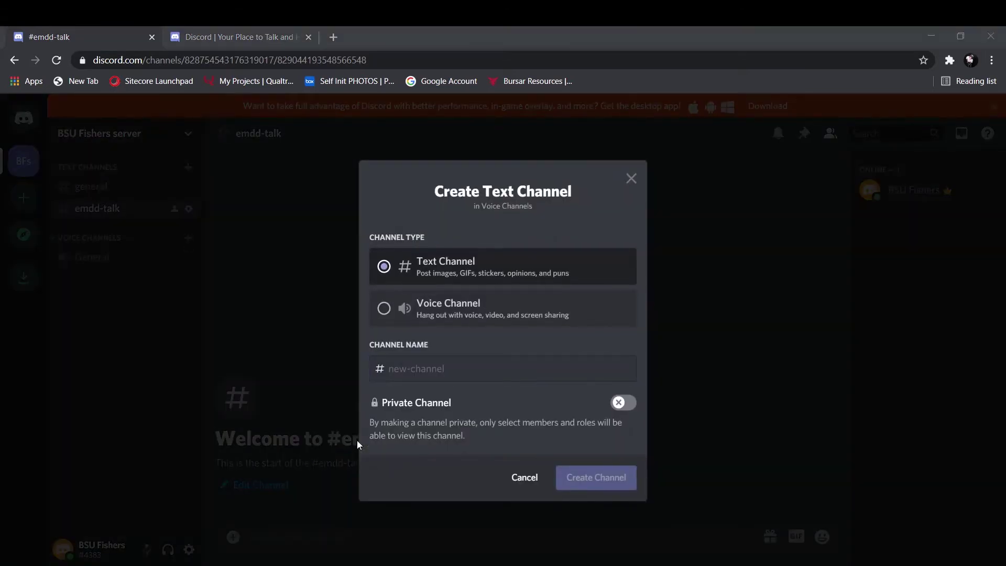
pyautogui.click(471, 317)
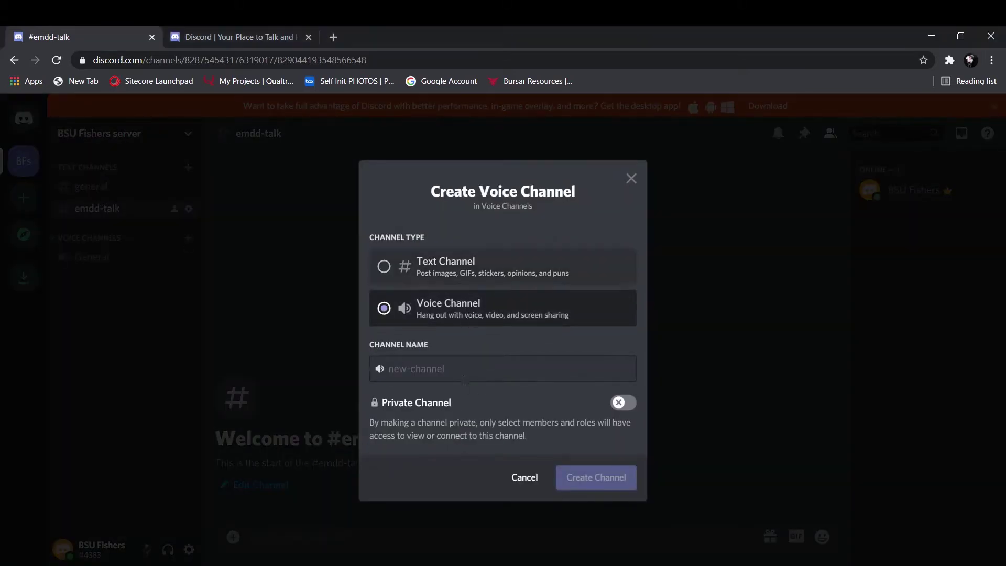
pyautogui.click(460, 374)
pyautogui.write('emdd')
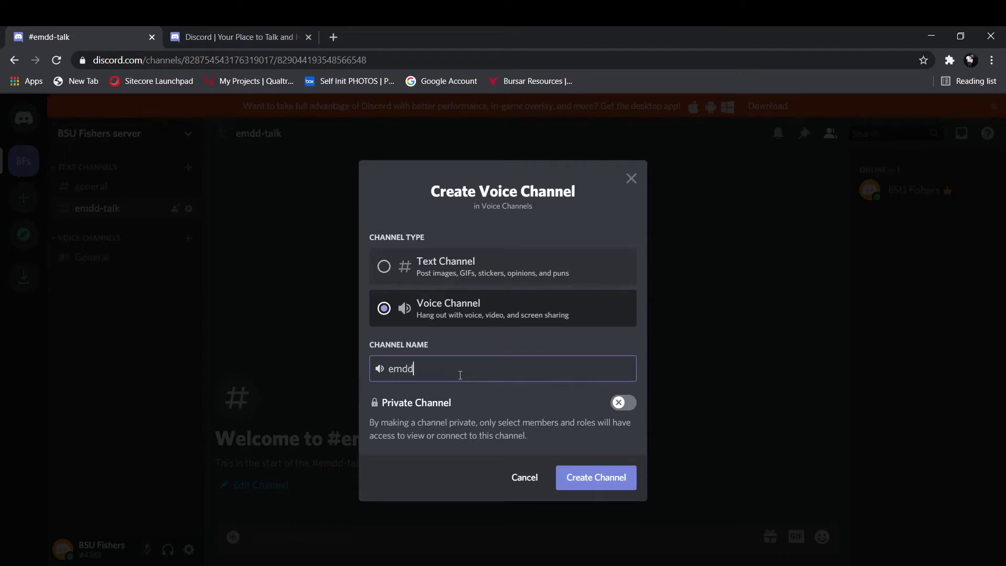
pyautogui.write(' collaboration')
pyautogui.click(620, 404)
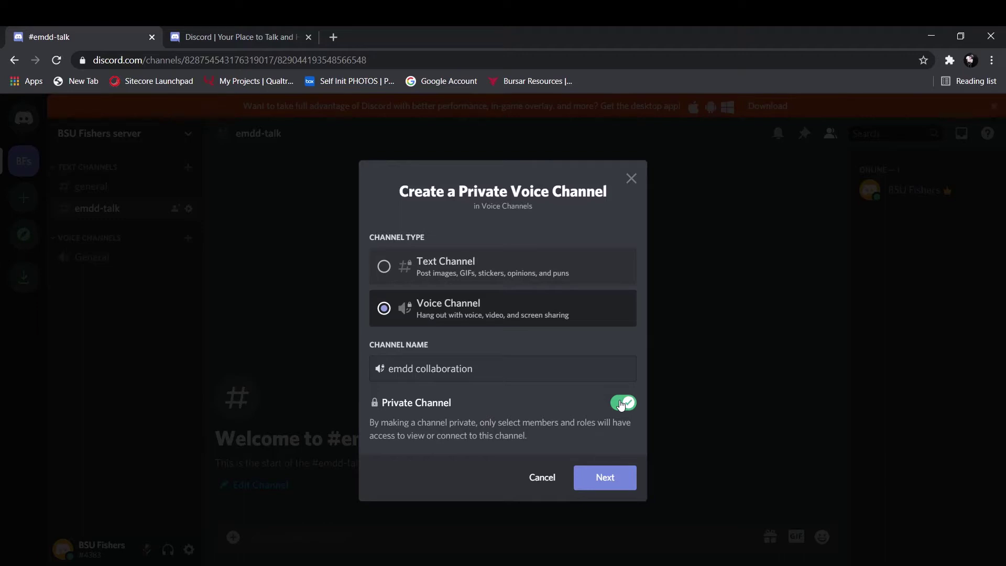
pyautogui.click(622, 403)
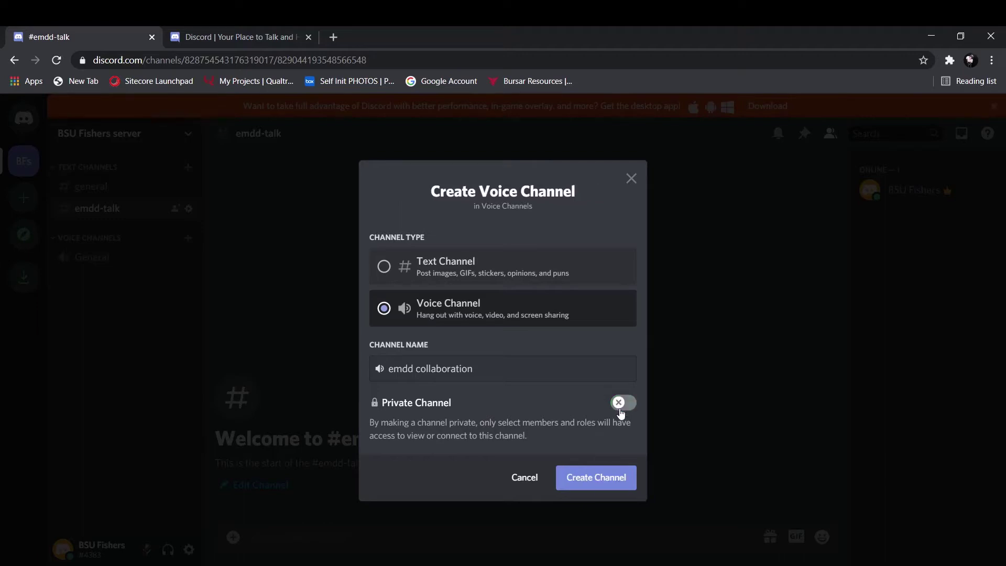
pyautogui.click(600, 478)
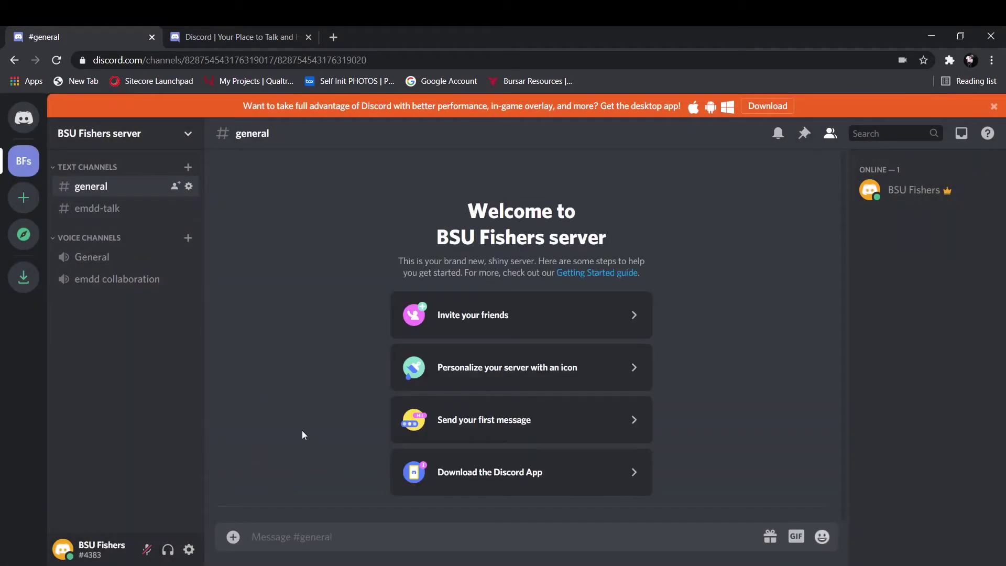
# - View the emdd-talk text channel and return to the general text channel
pyautogui.click(134, 211)
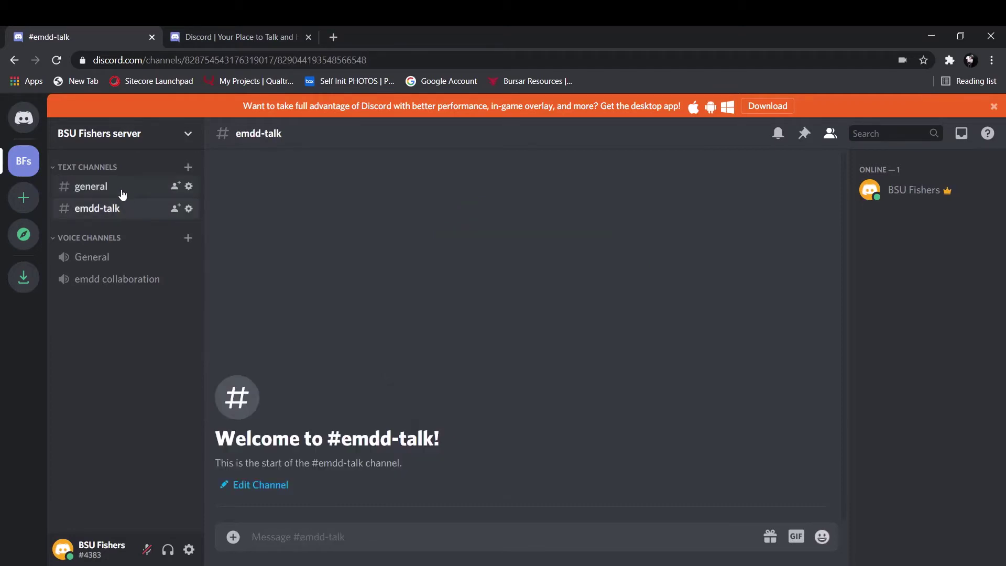
pyautogui.click(119, 196)
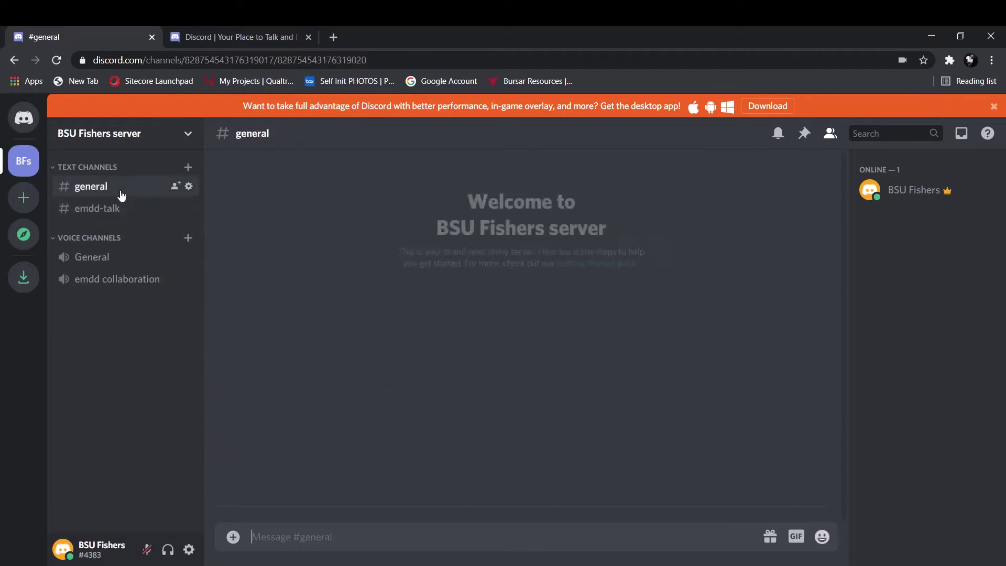
# - Try joining the General and emdd collaboration voice channels, disconnecting from voice at the end
pyautogui.click(98, 265)
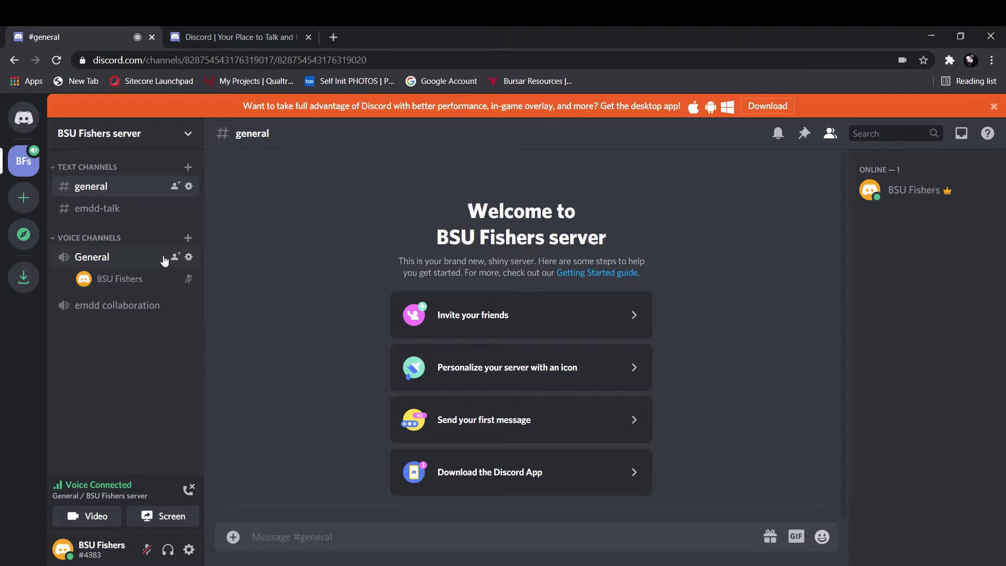
pyautogui.click(134, 309)
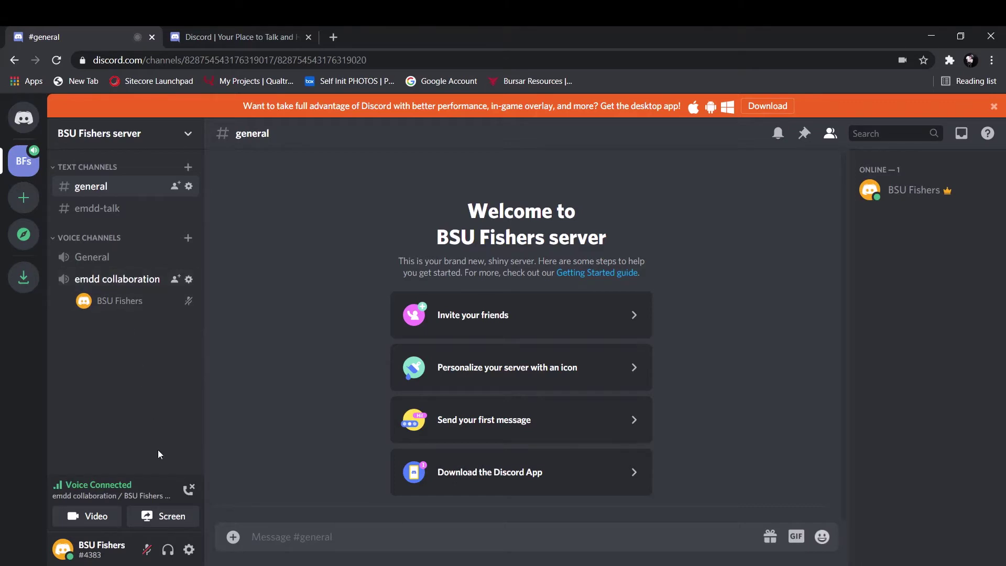
pyautogui.click(188, 490)
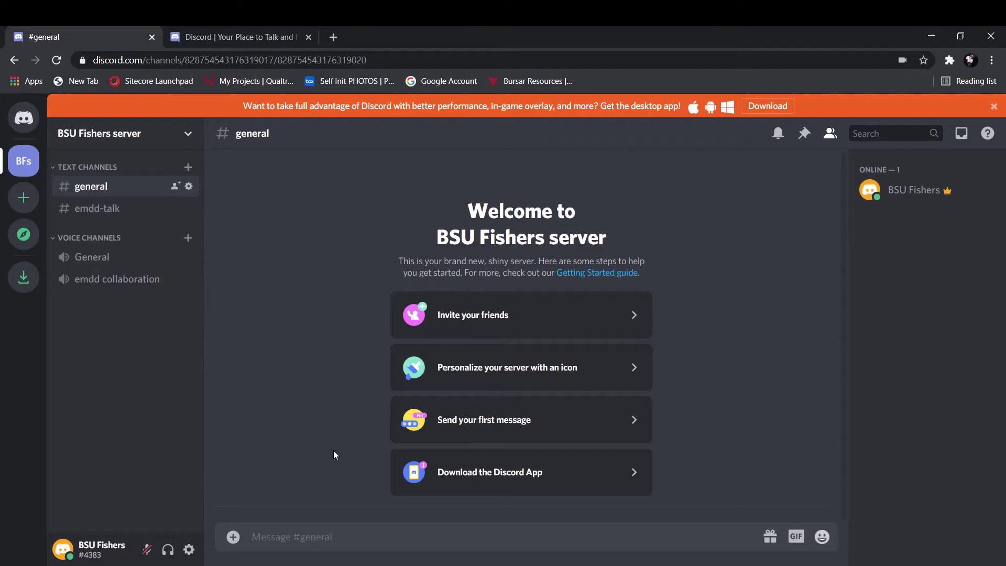
pyautogui.click(100, 264)
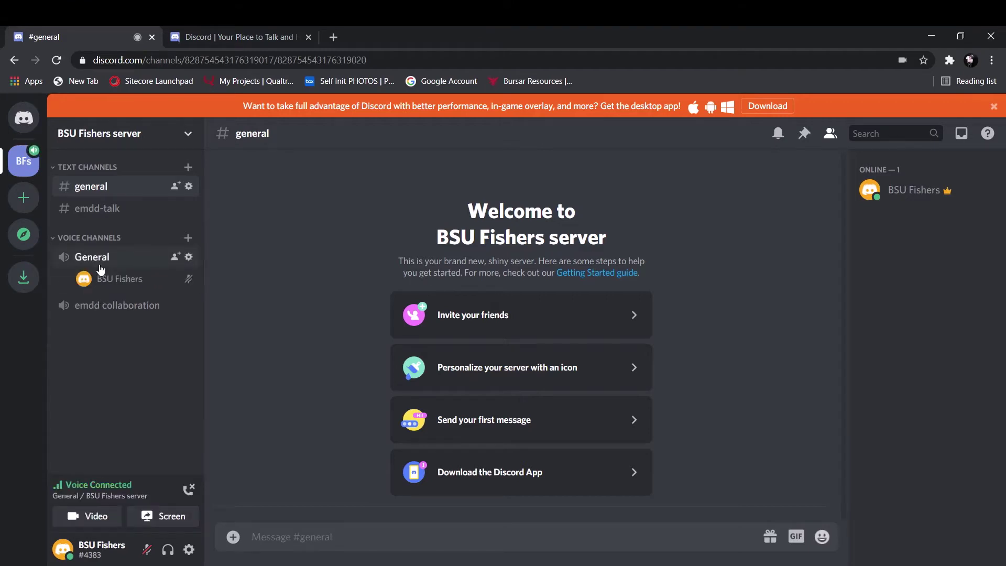
pyautogui.click(189, 489)
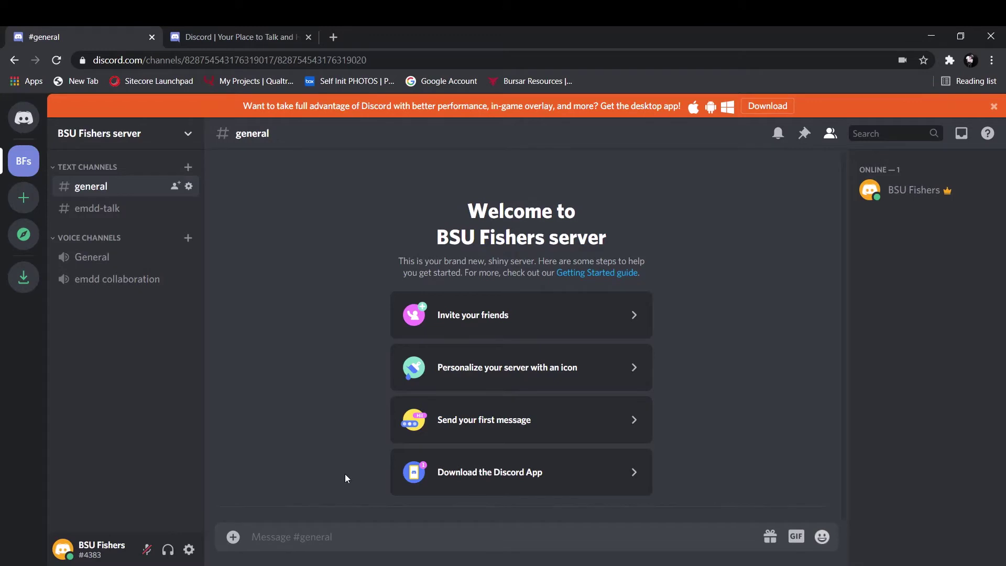
# - Review the input and output device options in the Voice & Video user settings and close the settings
pyautogui.click(188, 550)
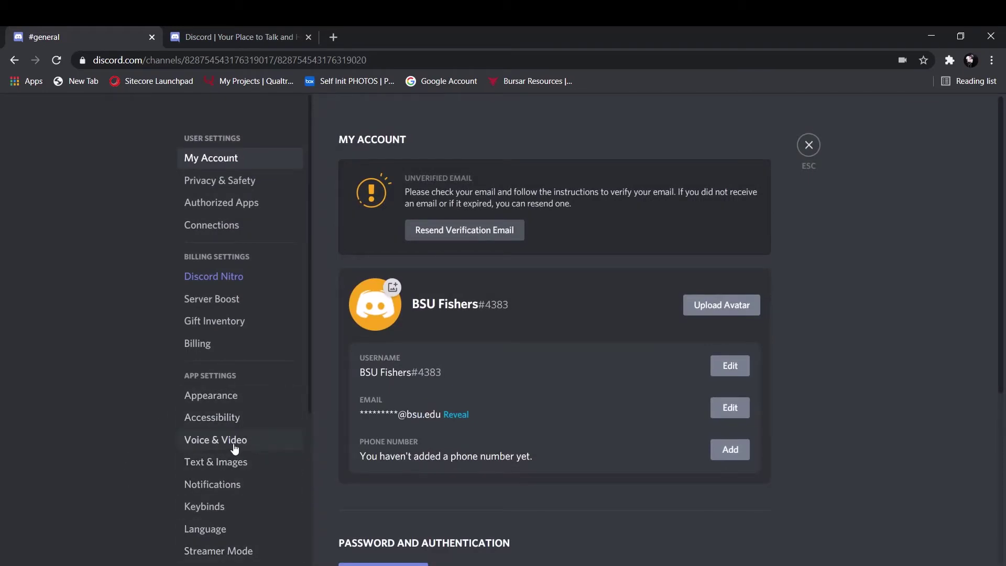
pyautogui.click(234, 443)
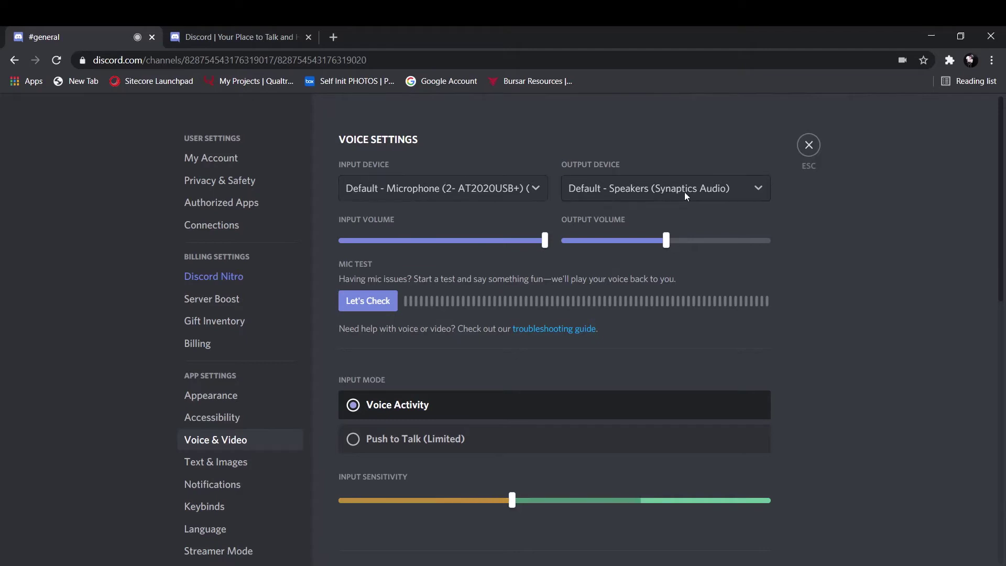
pyautogui.moveTo(542, 236)
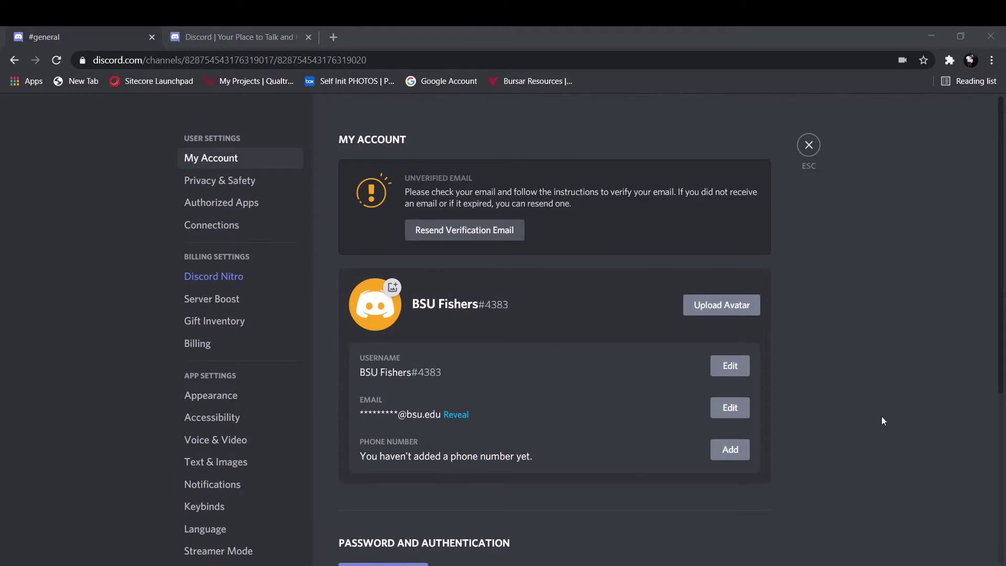
pyautogui.click(877, 417)
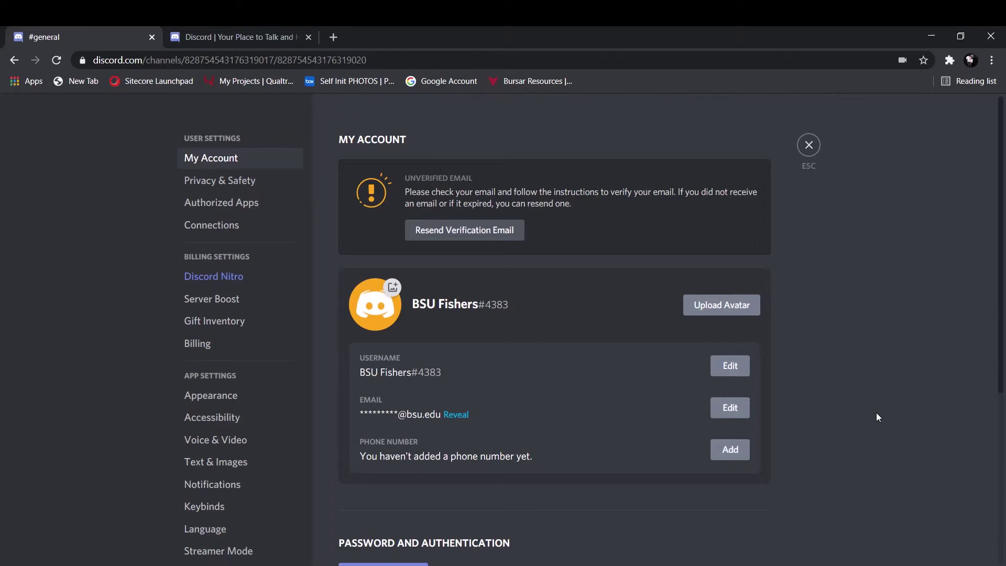
pyautogui.click(808, 145)
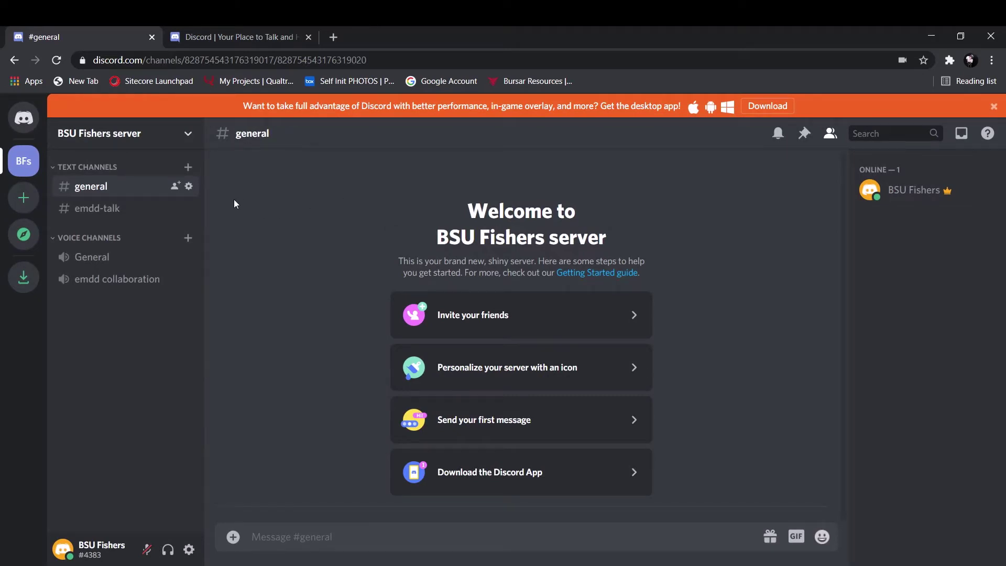
# - Open the invite link settings for BSU Fishers server and set the maximum number of uses to 5
pyautogui.click(189, 136)
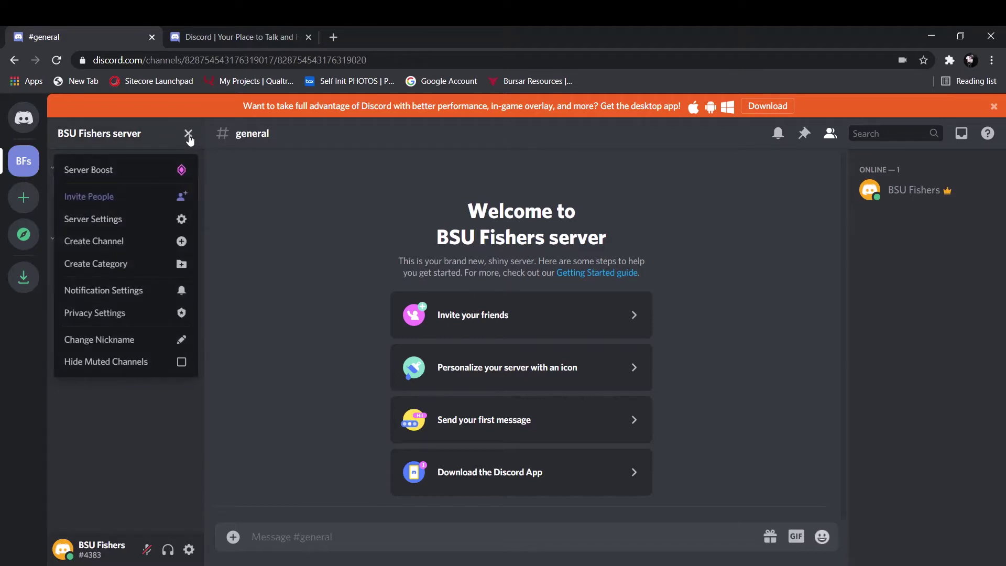
pyautogui.click(119, 198)
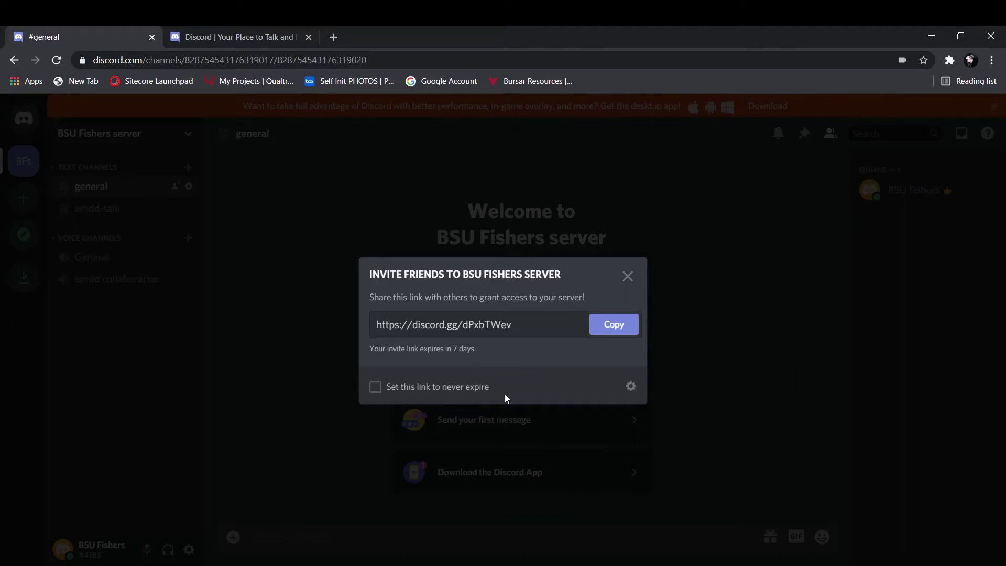
pyautogui.click(630, 388)
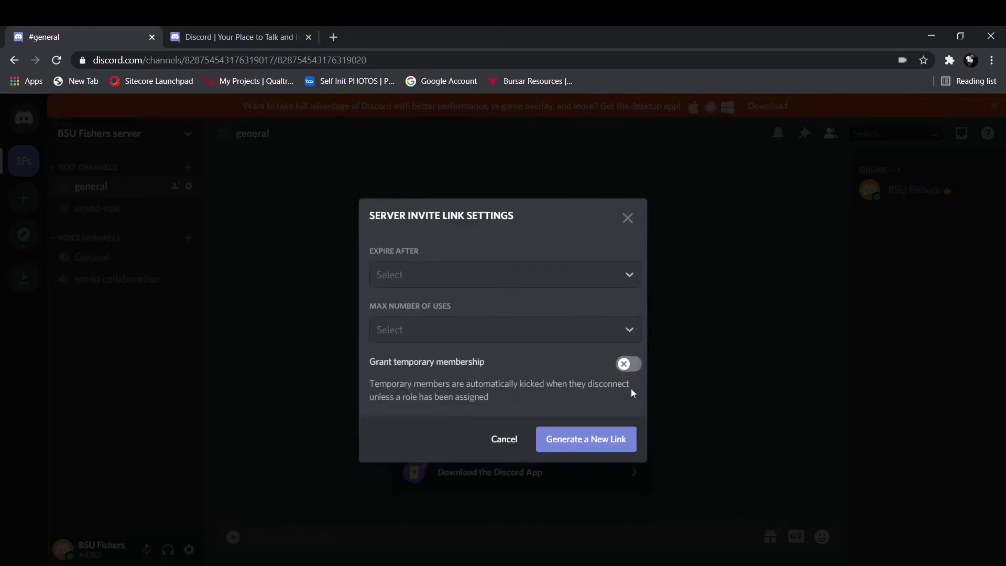
pyautogui.click(466, 276)
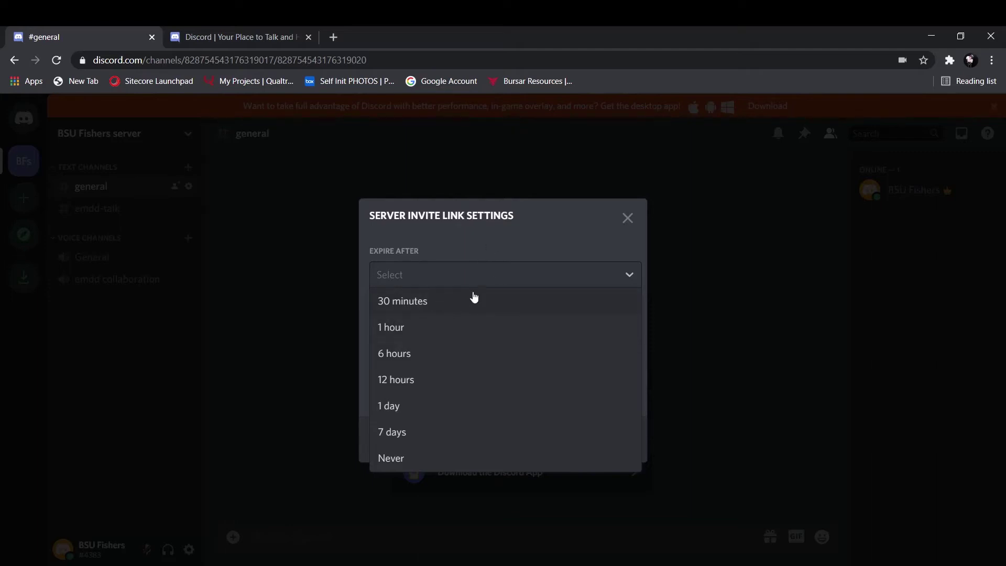
pyautogui.click(514, 240)
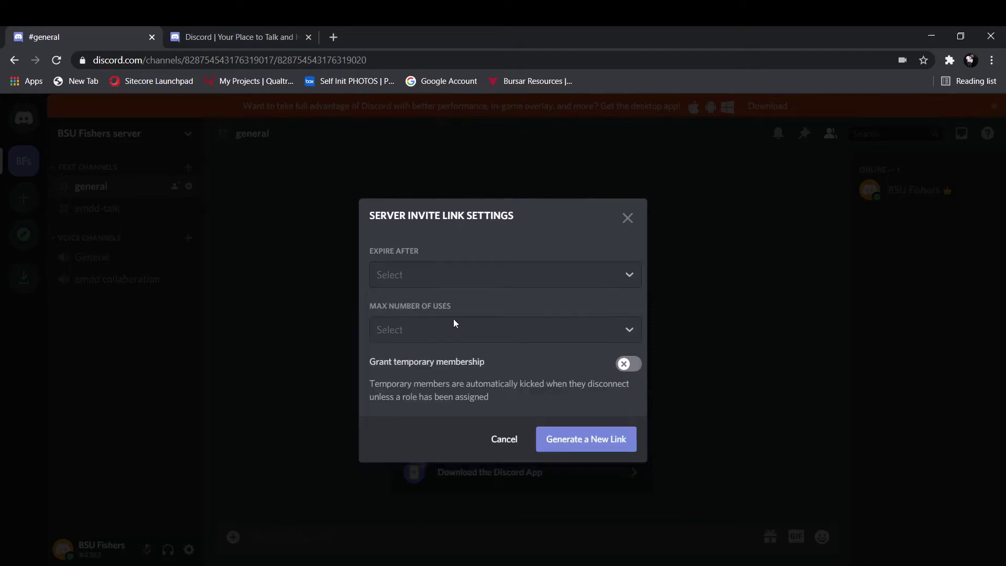
pyautogui.click(435, 330)
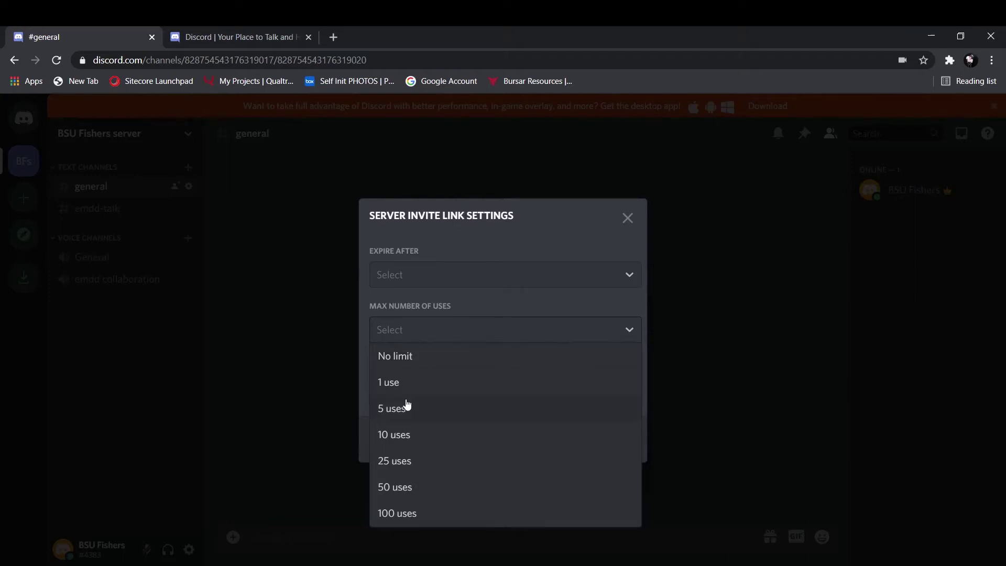
pyautogui.click(400, 414)
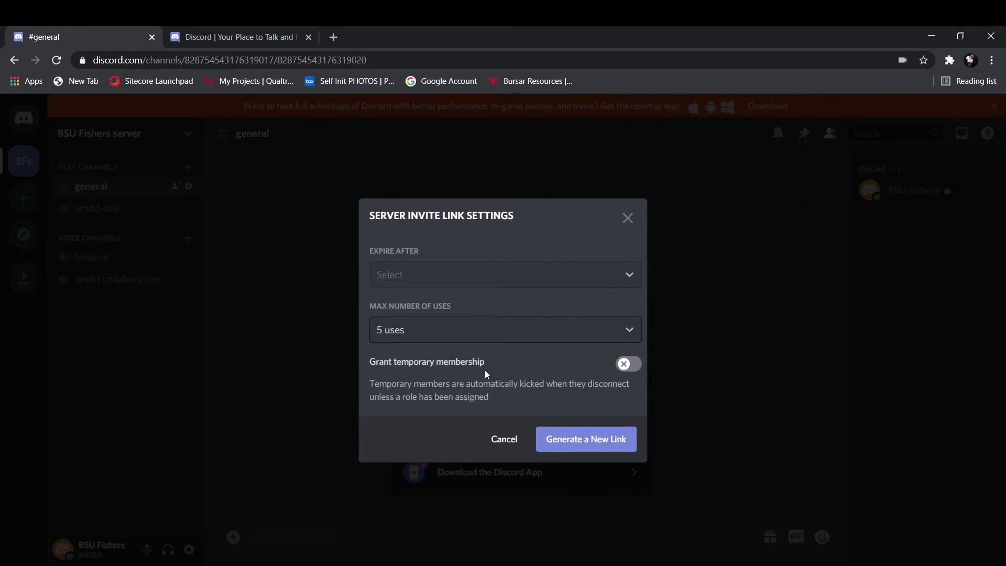
# - Cancel the server invite link settings without generating a new link
pyautogui.click(504, 439)
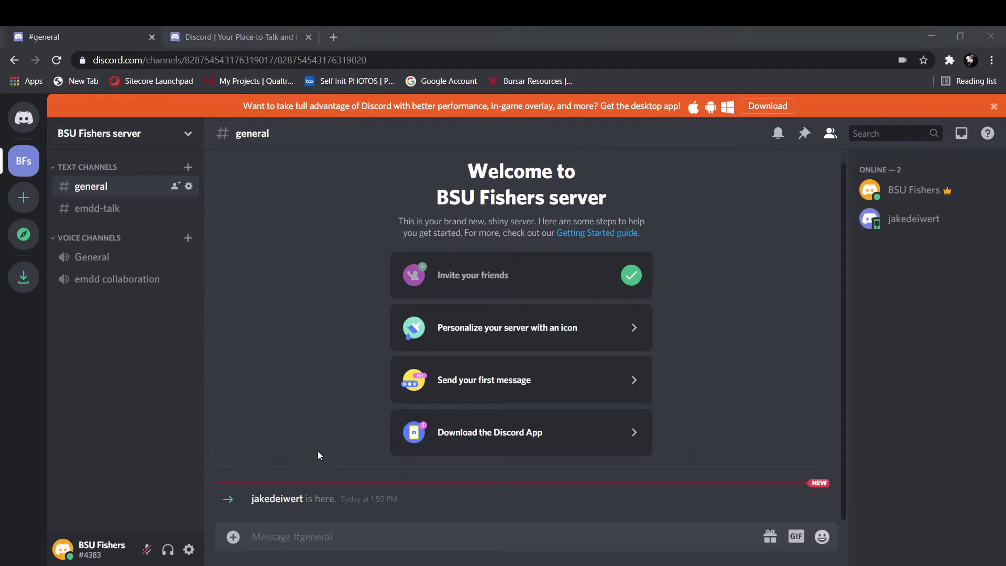
pyautogui.click(316, 451)
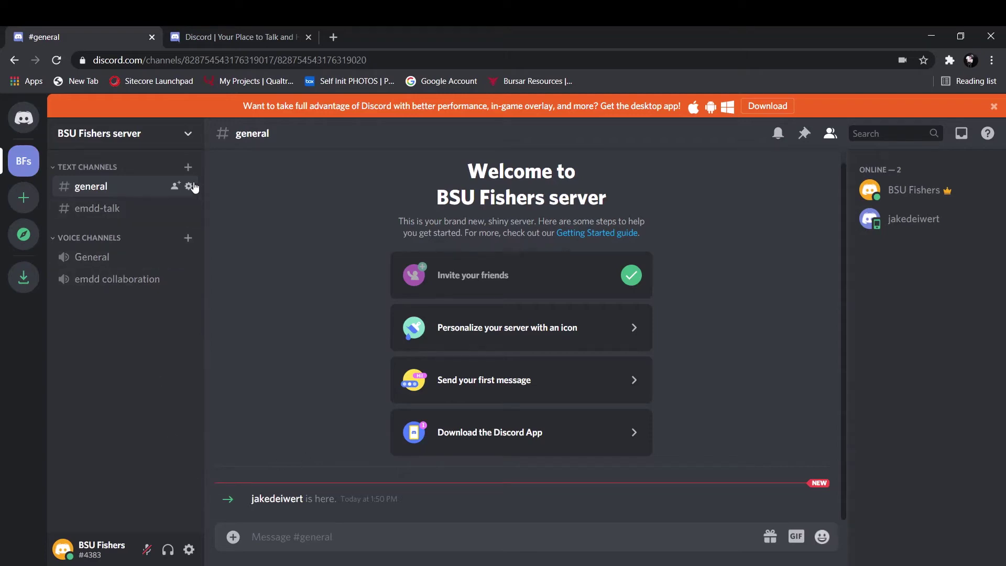
# - Create a private text channel named logistics and give the other server member access to it
pyautogui.click(187, 169)
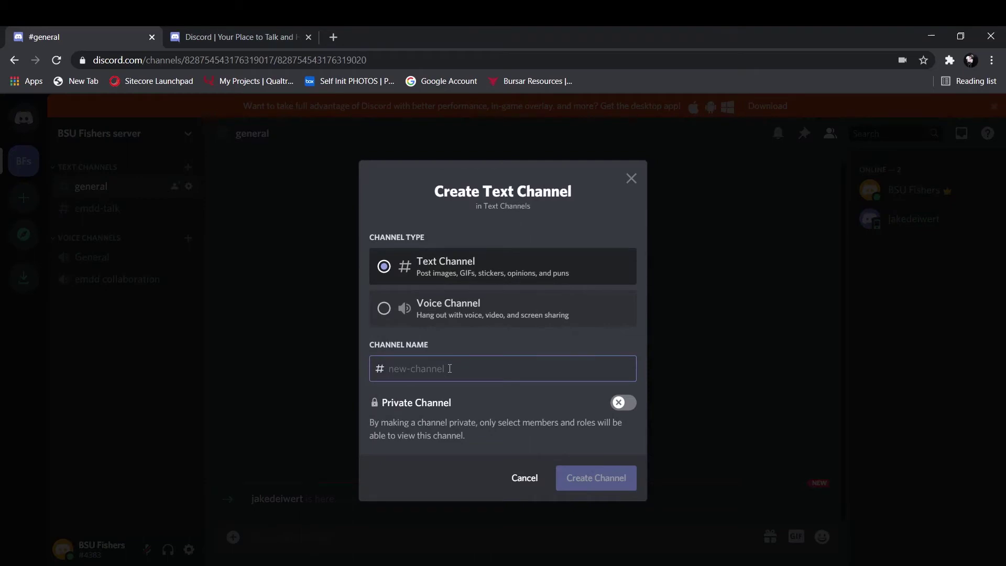
pyautogui.write('logistics')
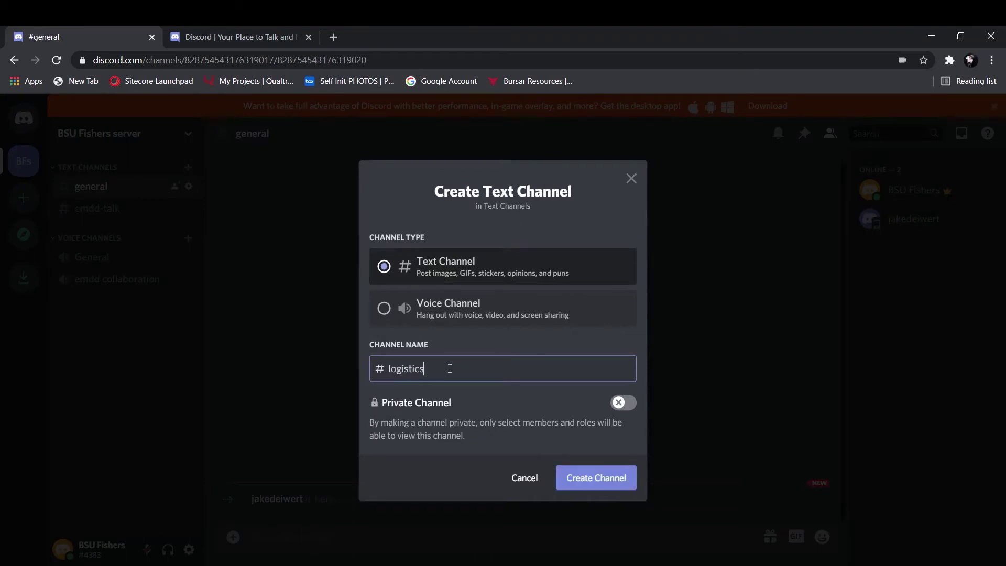
pyautogui.click(618, 403)
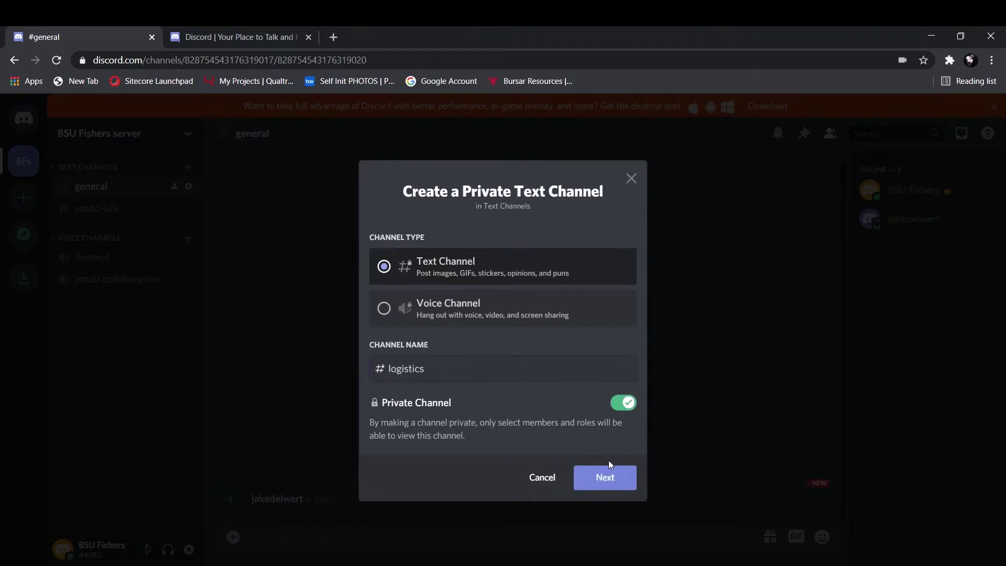
pyautogui.click(605, 475)
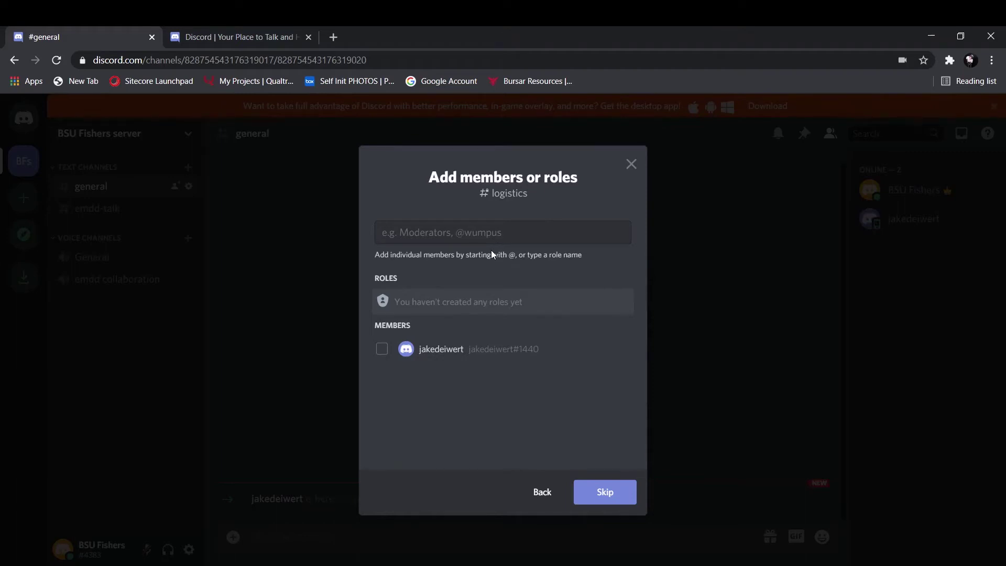
pyautogui.click(382, 349)
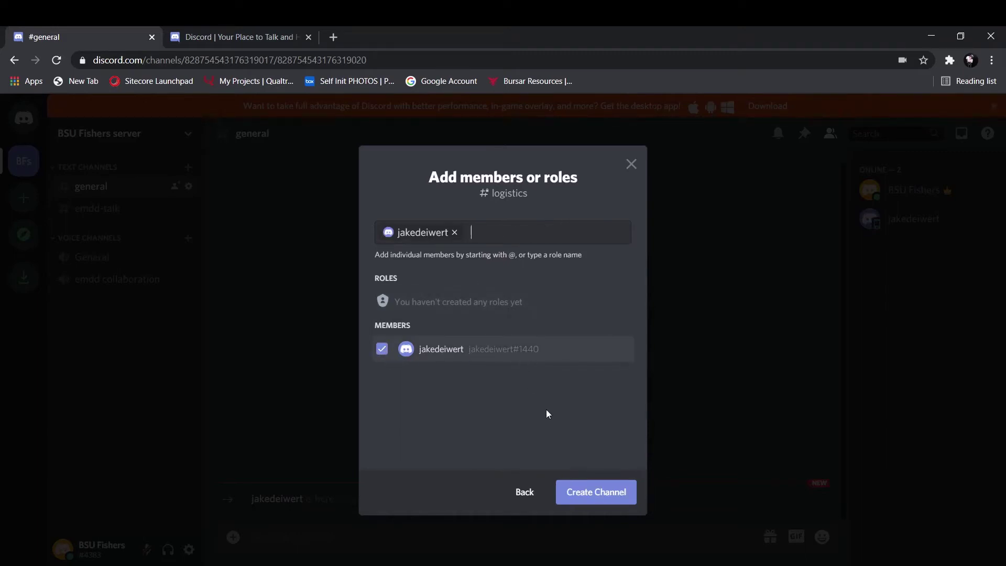
pyautogui.click(604, 502)
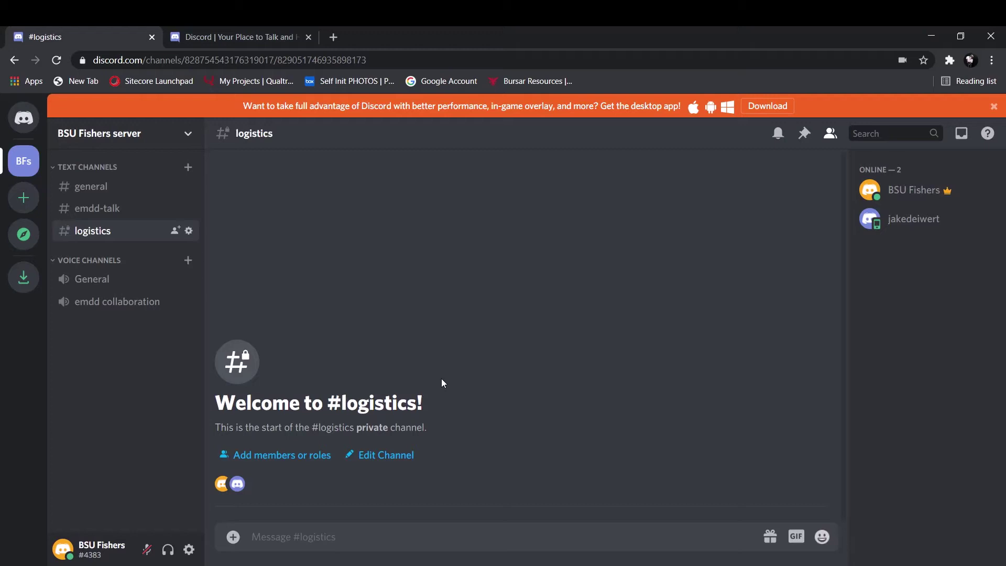
# - Open the logistics channel's settings and try a 5s slowmode, returning the slowmode to Off
pyautogui.click(189, 231)
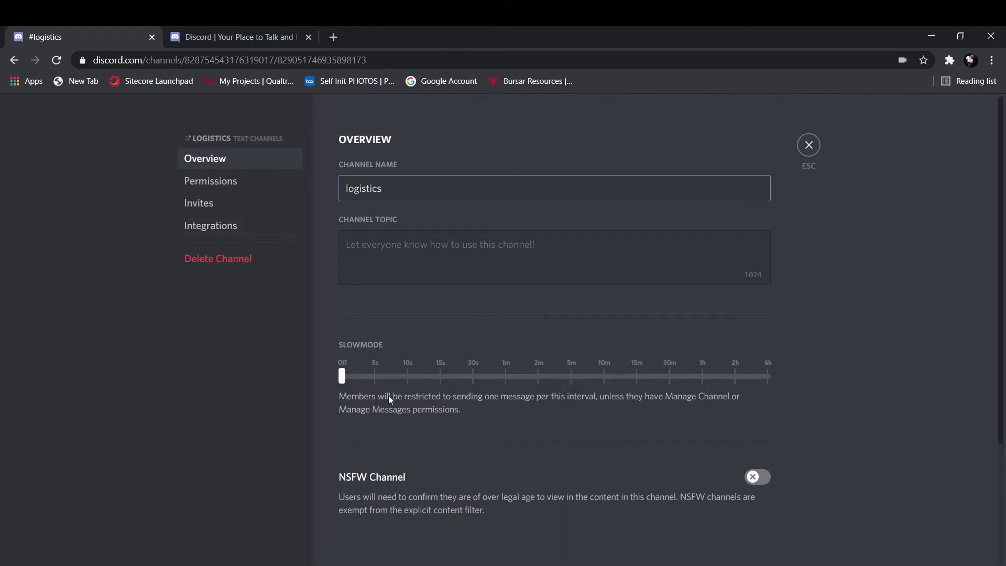
pyautogui.click(375, 373)
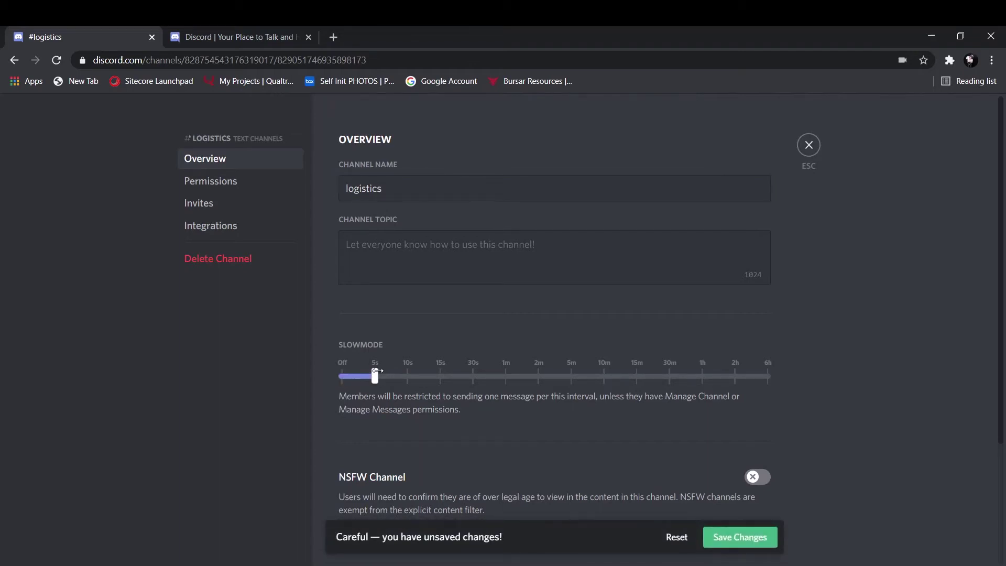
pyautogui.moveTo(376, 373); pyautogui.dragTo(323, 370)
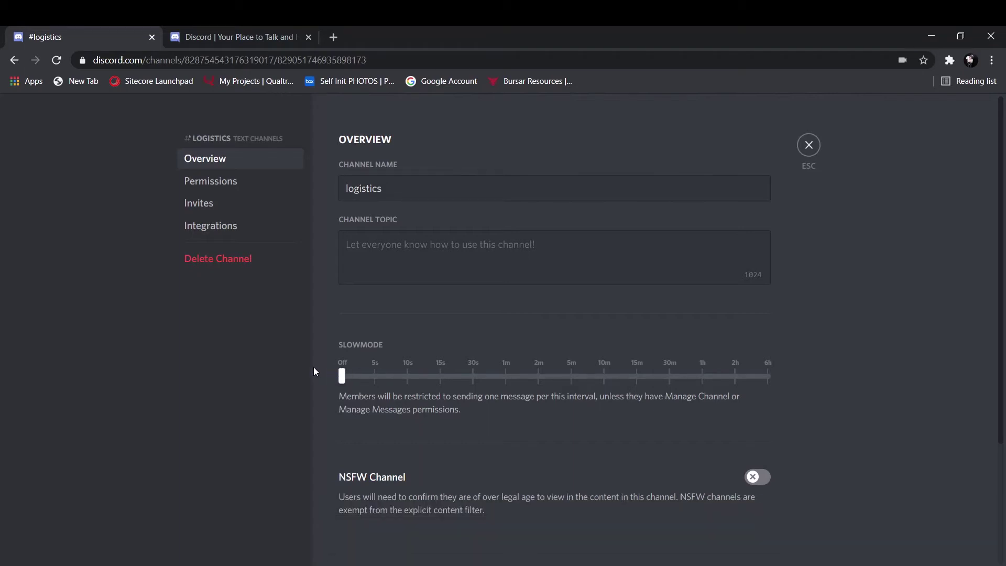
# - In the logistics channel's advanced permissions, allow the added member Manage Channel and Manage Permissions, and deny Create Invite
pyautogui.click(215, 181)
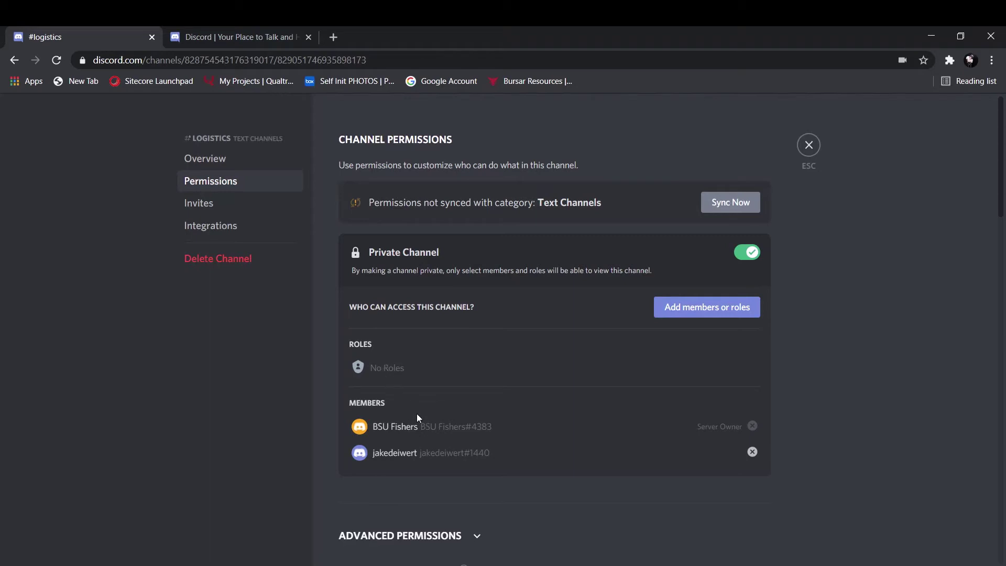
pyautogui.scroll(-5, 431, 445)
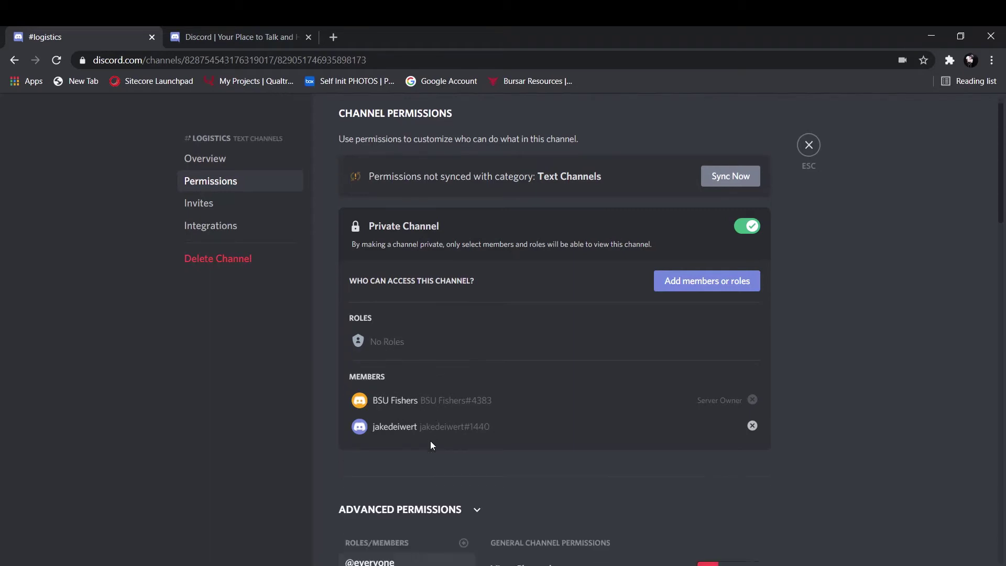
pyautogui.scroll(-2, 431, 446)
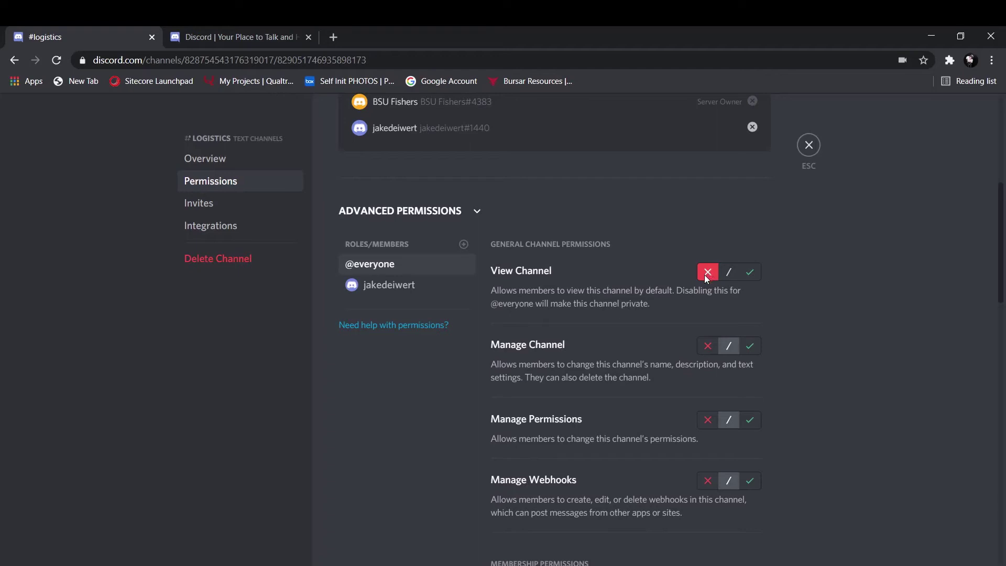
pyautogui.click(375, 287)
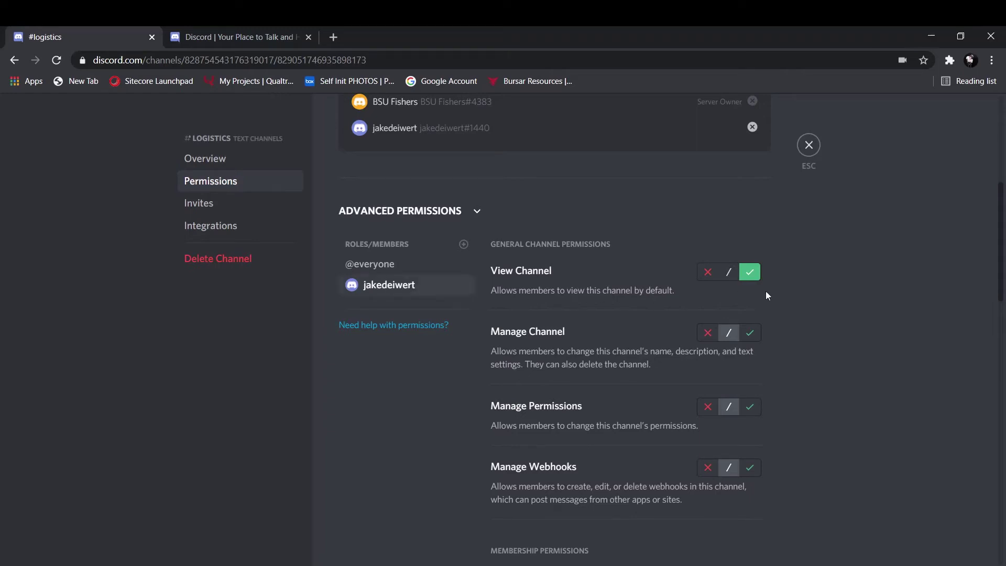
pyautogui.scroll(-2, 804, 347)
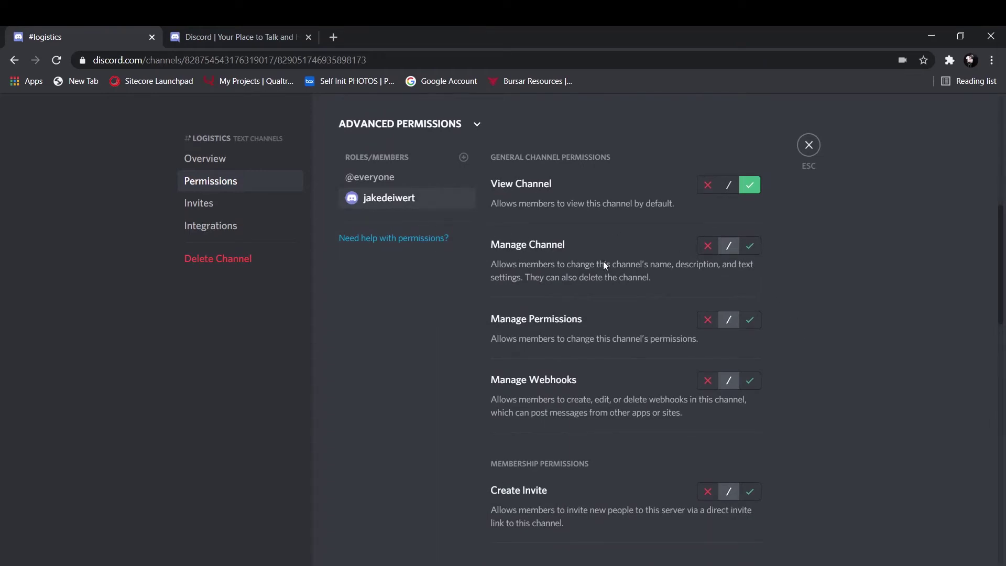
pyautogui.click(749, 246)
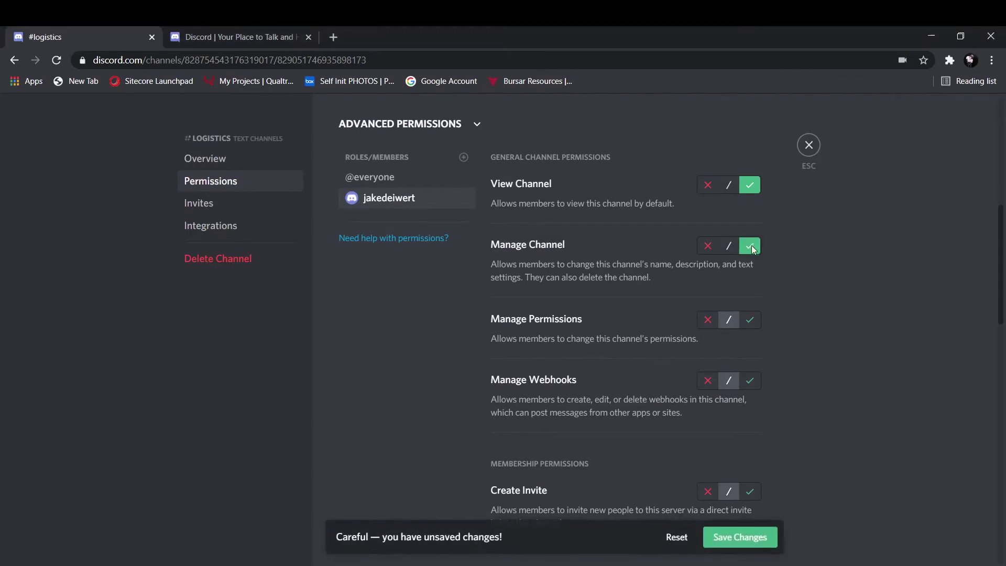
pyautogui.click(750, 320)
pyautogui.scroll(-3, 806, 406)
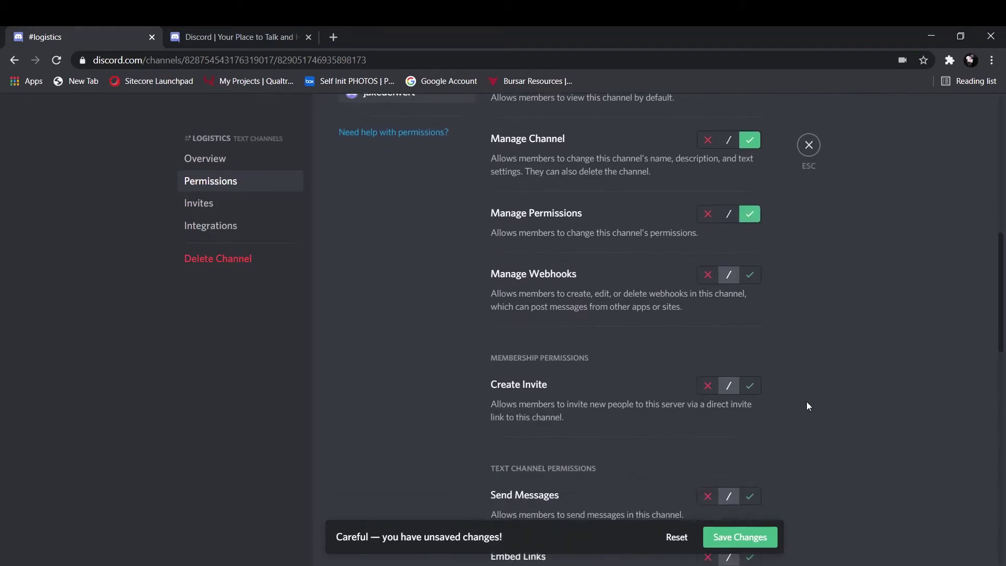
pyautogui.click(705, 377)
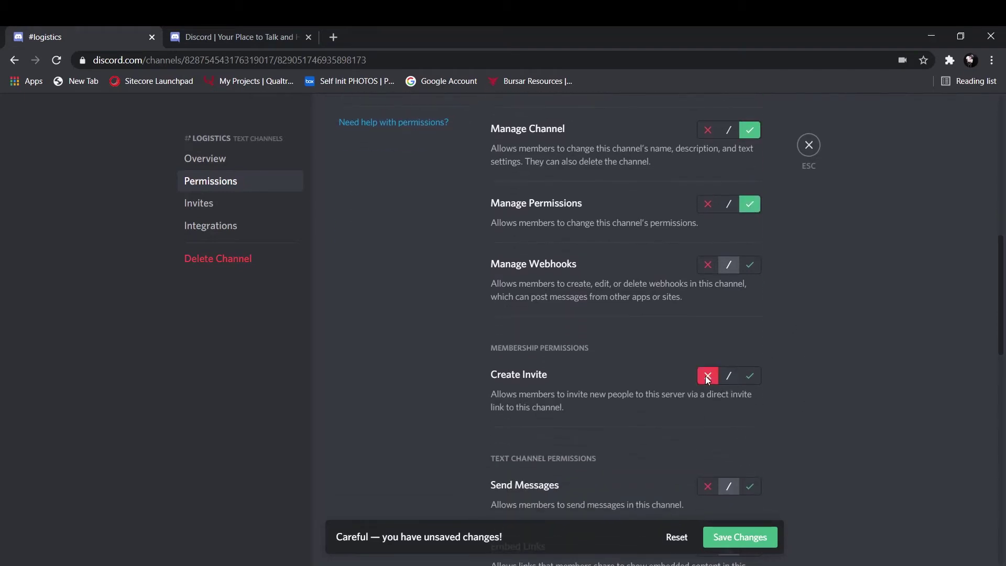
# - Allow the member Send Messages, Embed Links, Attach Files and Add Reactions in the text channel permissions
pyautogui.scroll(-4, 707, 378)
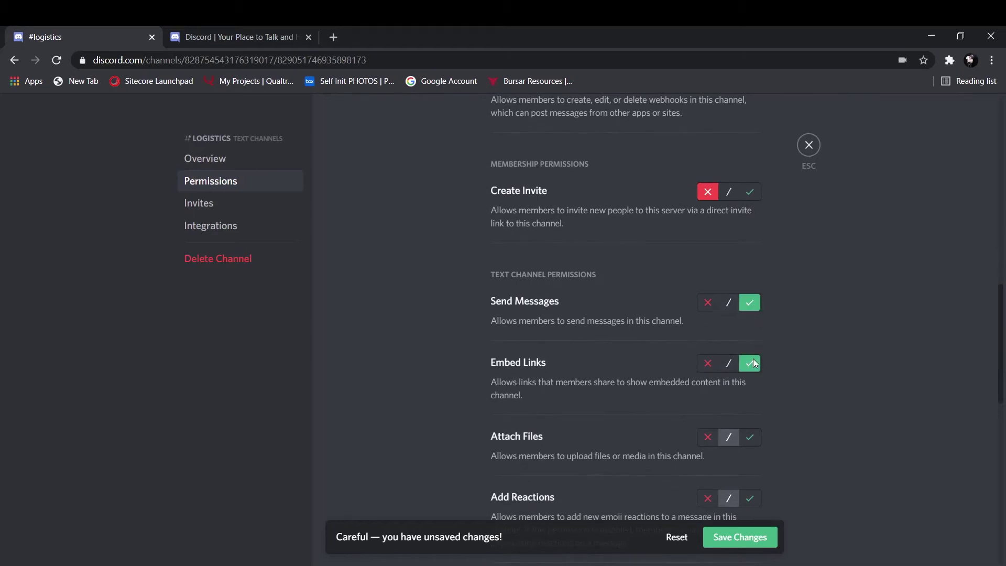
pyautogui.scroll(-2, 754, 362)
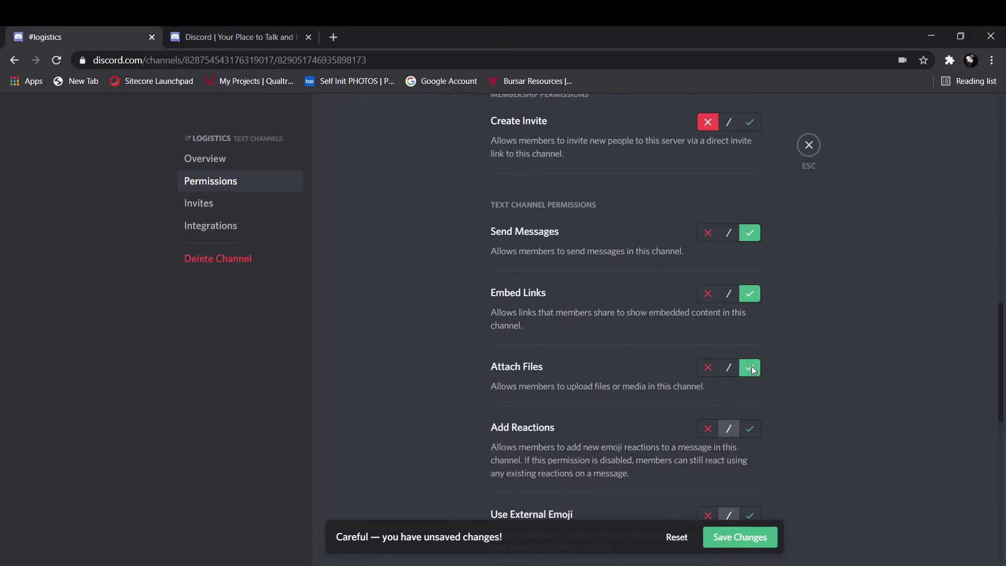
pyautogui.click(750, 367)
pyautogui.scroll(-1, 753, 369)
pyautogui.scroll(-1, 754, 367)
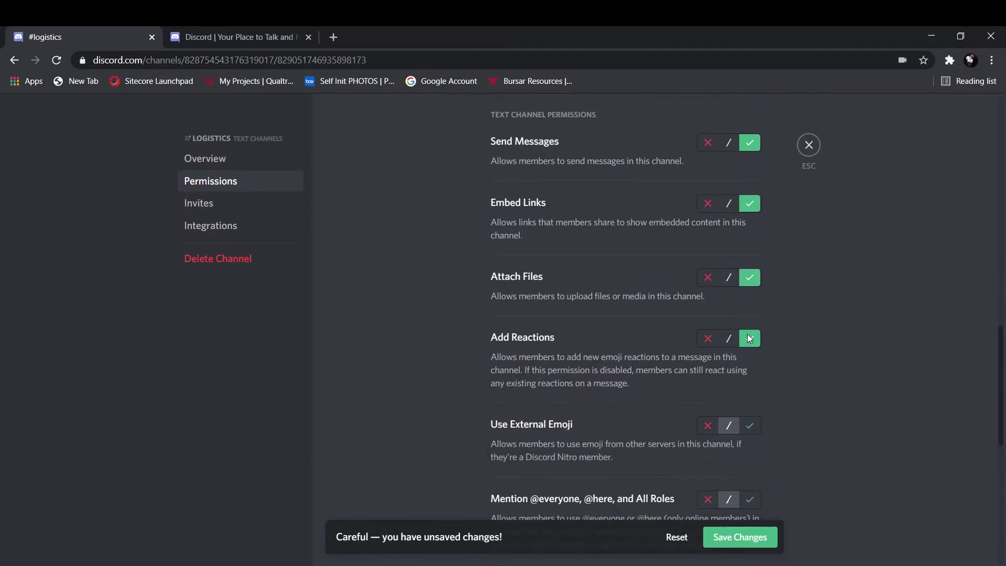
pyautogui.scroll(-2, 748, 335)
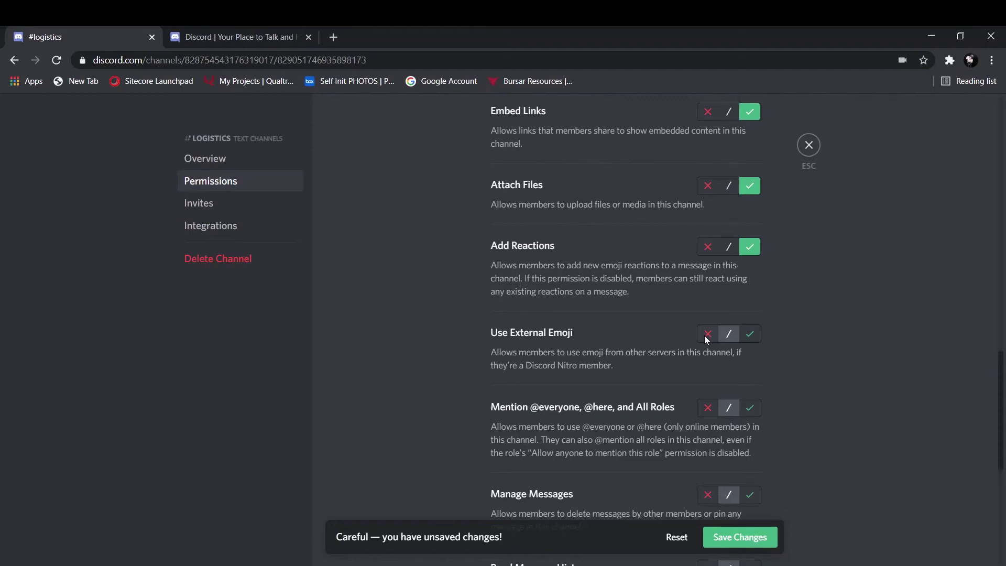
pyautogui.click(705, 337)
pyautogui.scroll(-2, 793, 362)
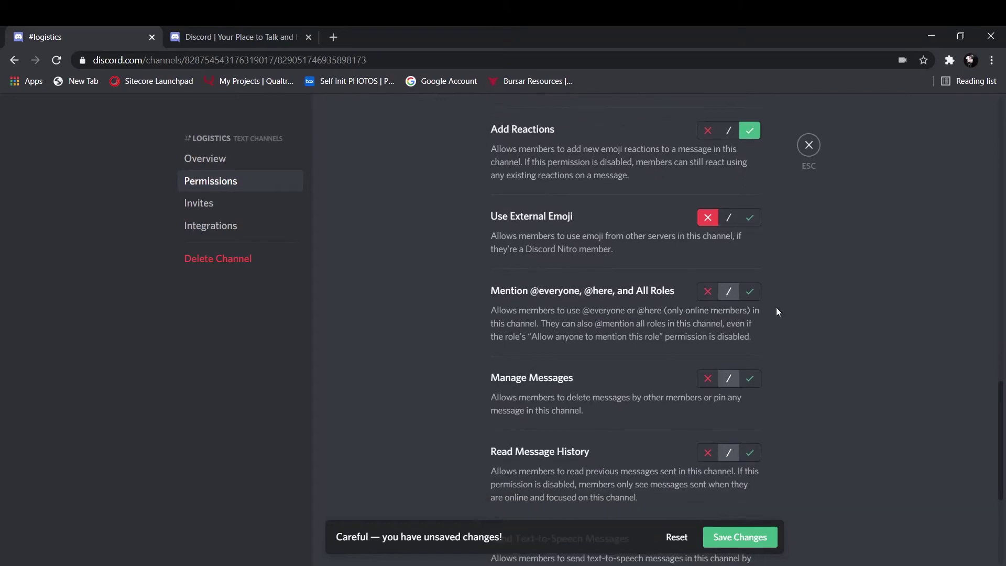
pyautogui.click(751, 292)
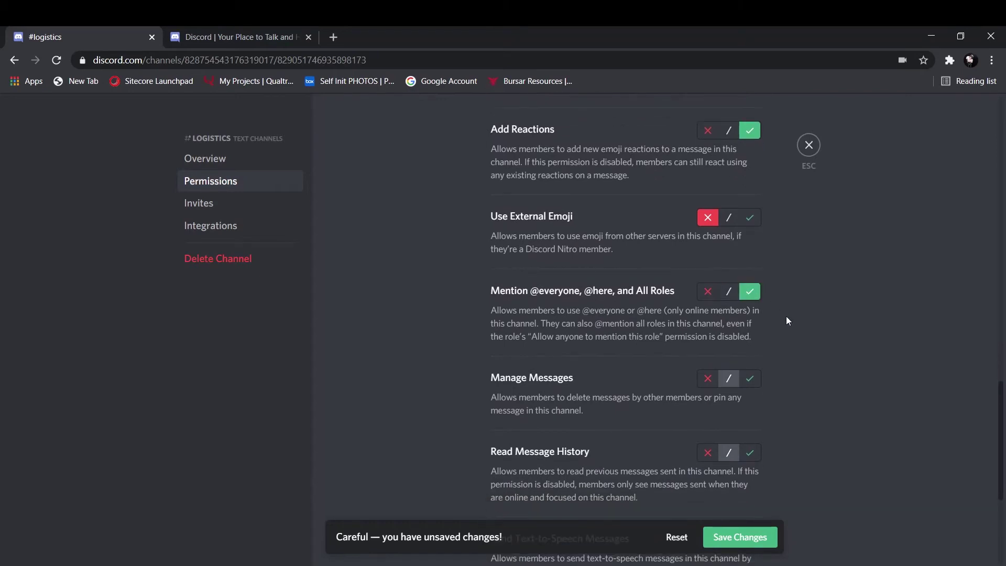
pyautogui.scroll(-2, 786, 317)
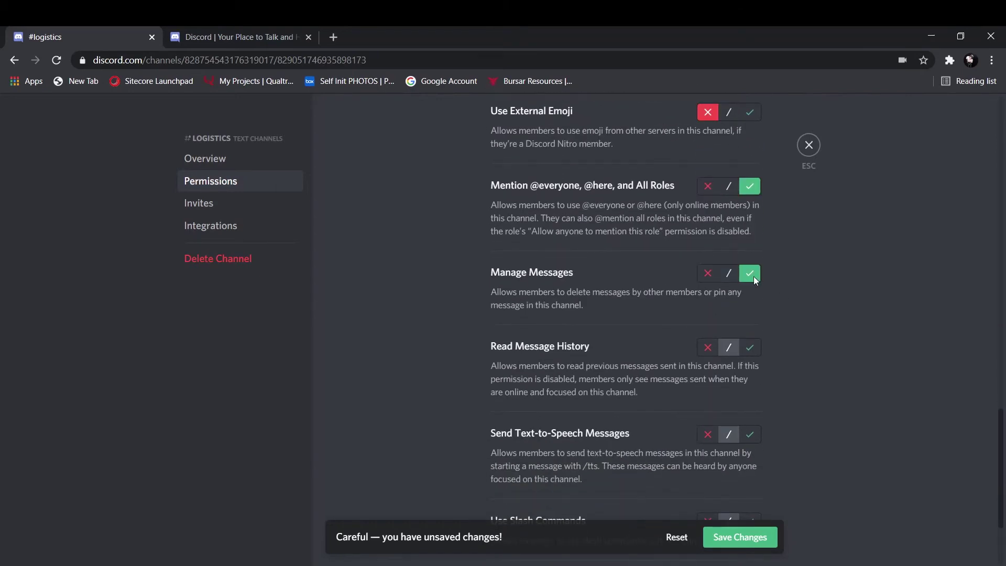
pyautogui.click(751, 352)
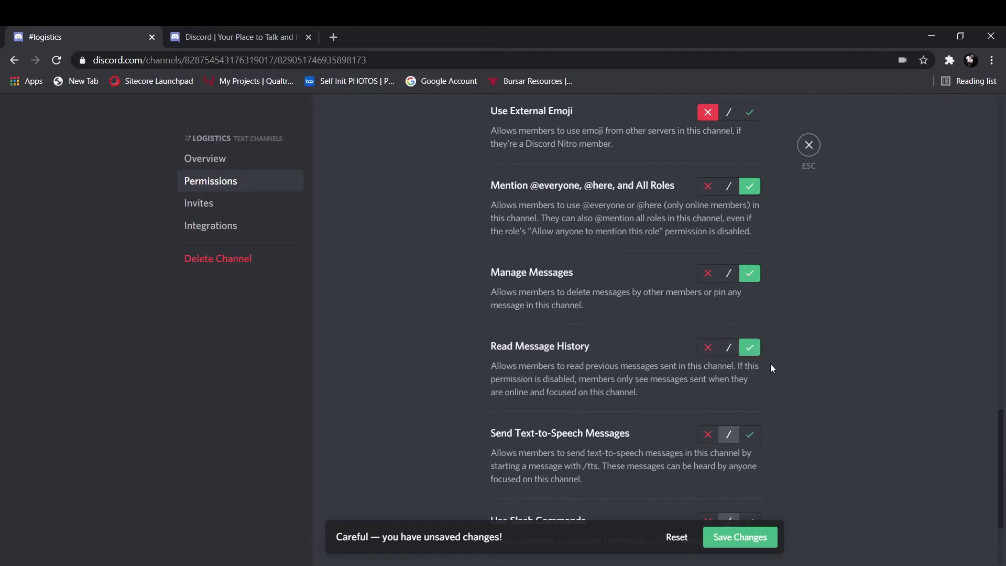
pyautogui.scroll(-2, 770, 365)
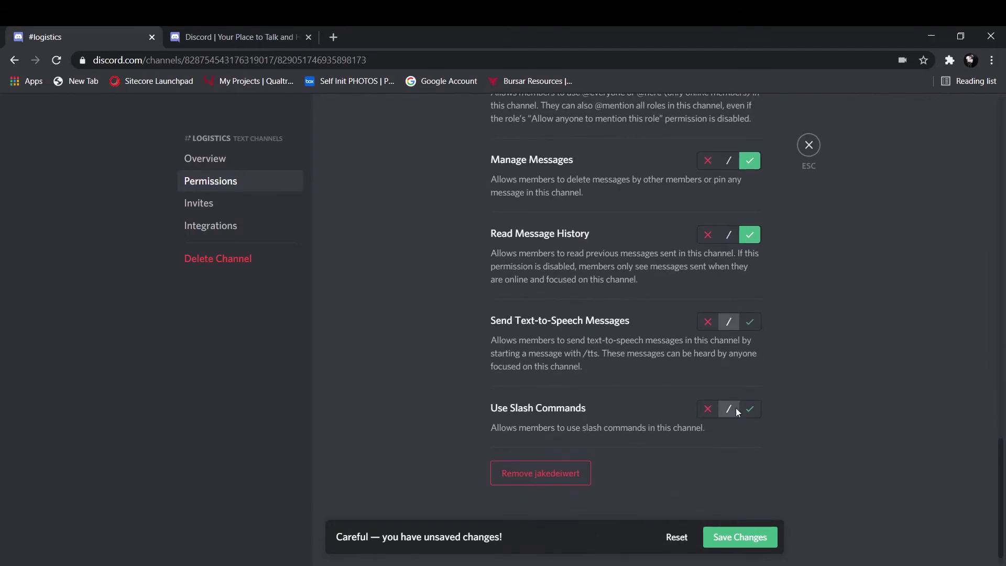
pyautogui.click(739, 537)
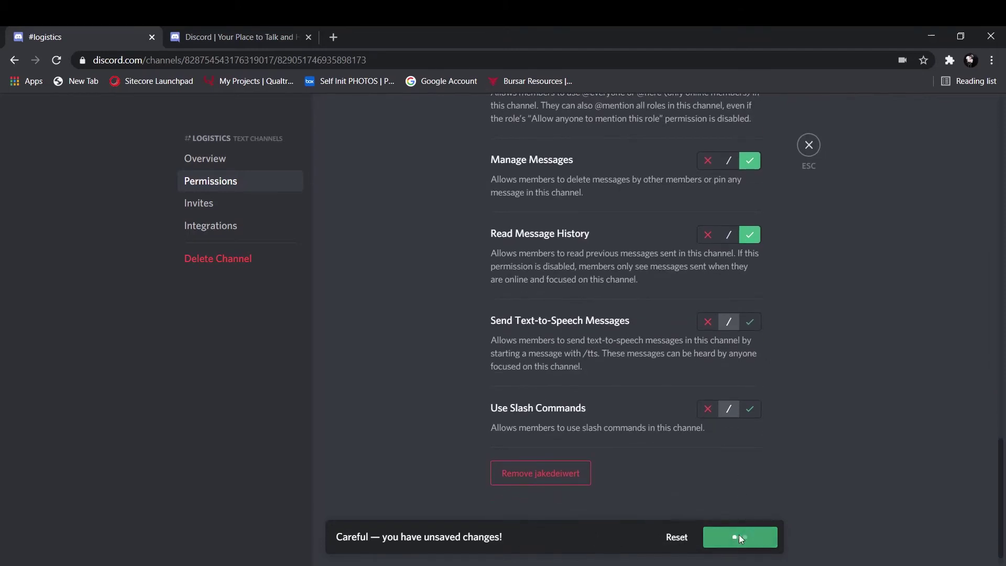
# - Review the member's channel permissions and check which roles or members can be added, without adding any
pyautogui.scroll(10, 717, 471)
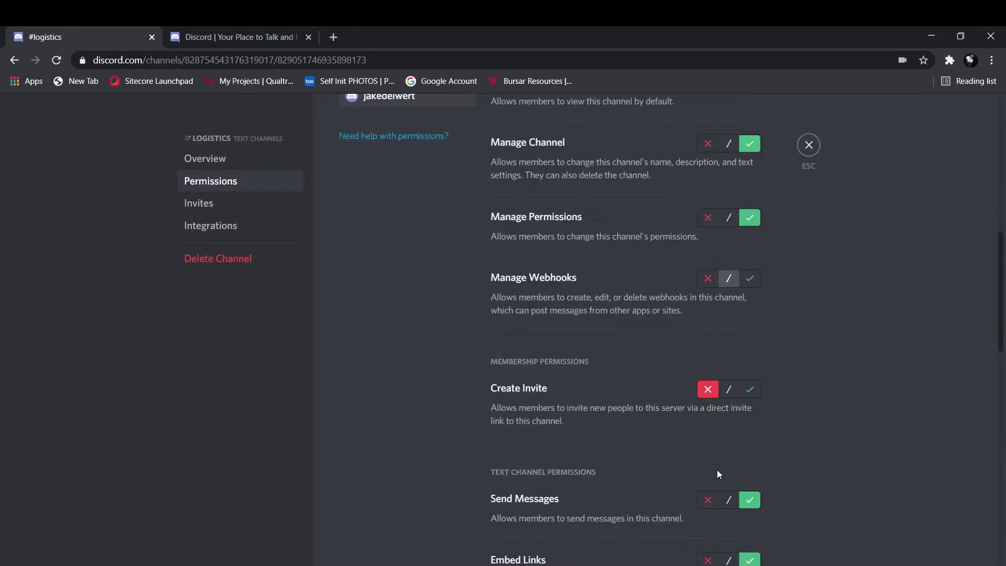
pyautogui.scroll(8, 717, 471)
pyautogui.scroll(-5, 717, 473)
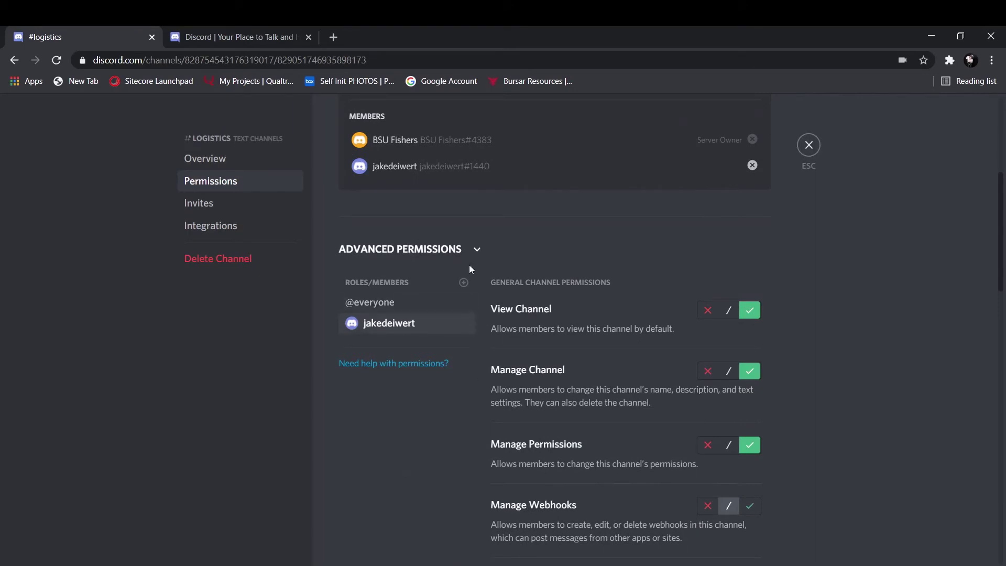
pyautogui.click(465, 283)
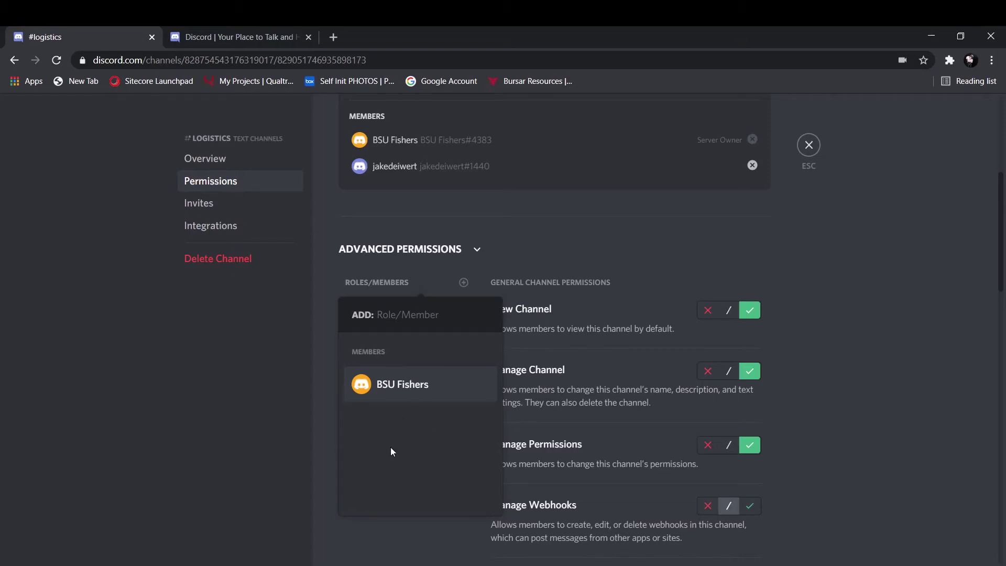
pyautogui.click(316, 399)
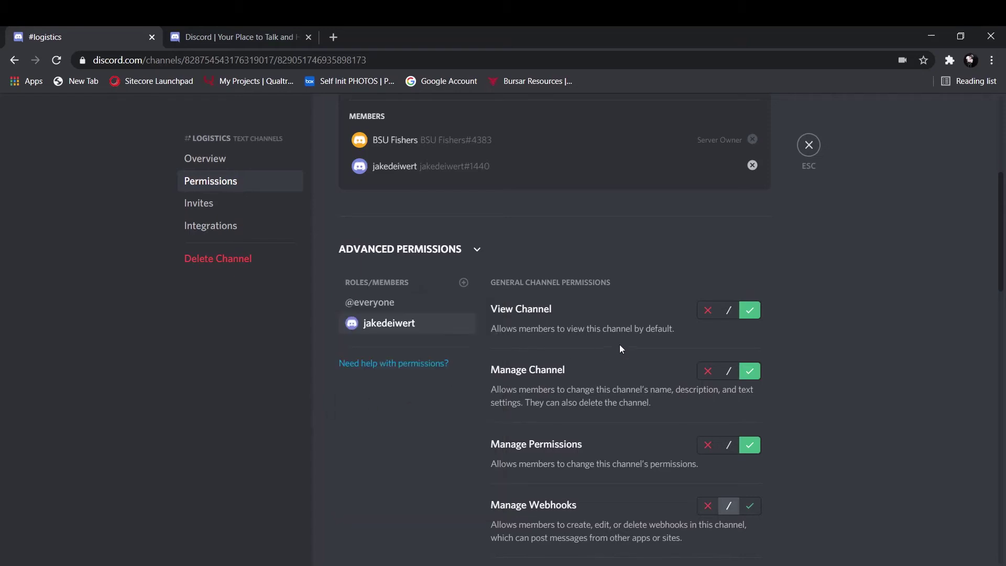
pyautogui.scroll(5, 321, 370)
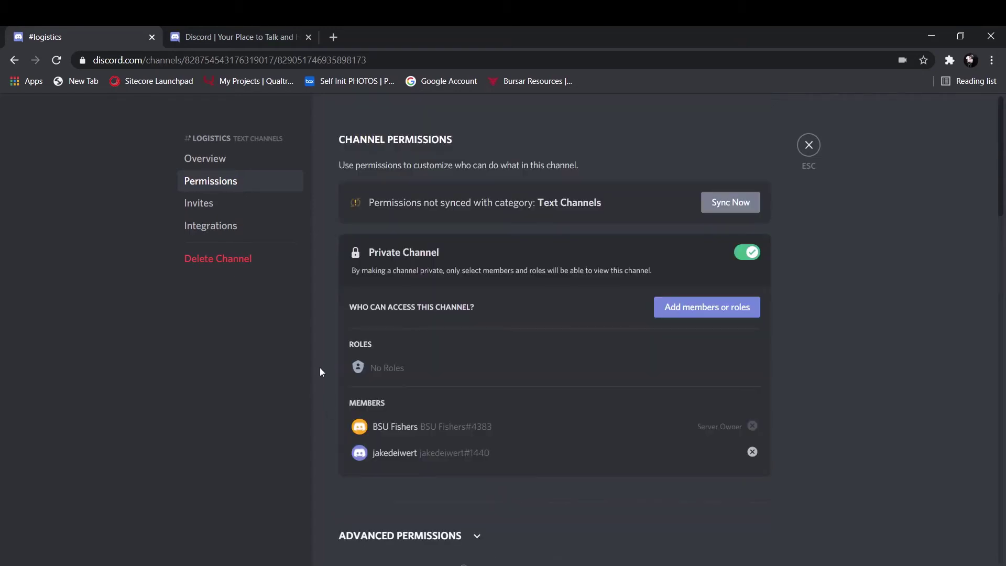
# - Revoke the logistics channel's active invite link and check the option for deleting the channel, without deleting it
pyautogui.click(202, 208)
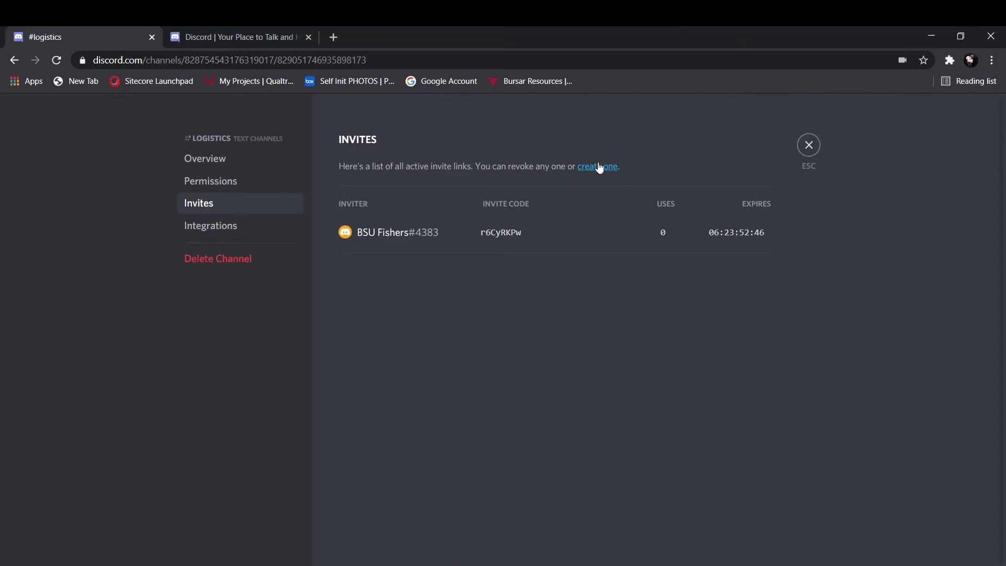
pyautogui.moveTo(572, 240)
pyautogui.click(784, 212)
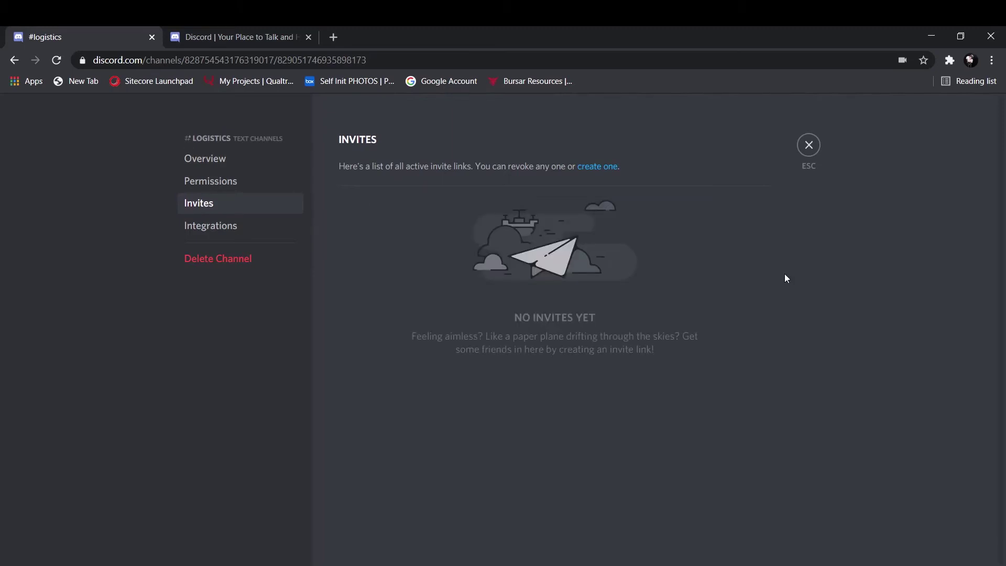
pyautogui.click(212, 259)
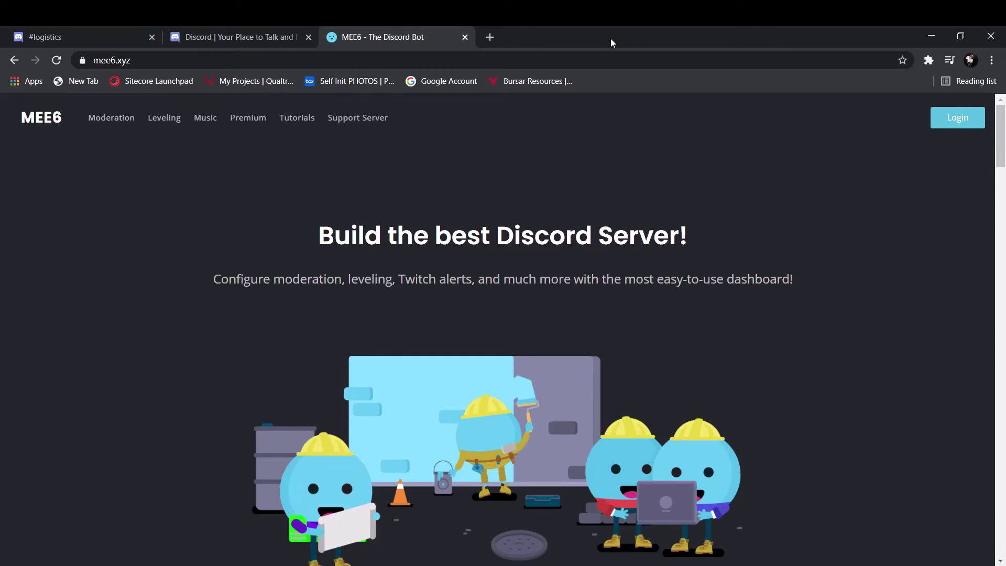
# - Switch to the MEE6 bot site, log in, and set up MEE6 for the BSU Fishers server
pyautogui.click(960, 126)
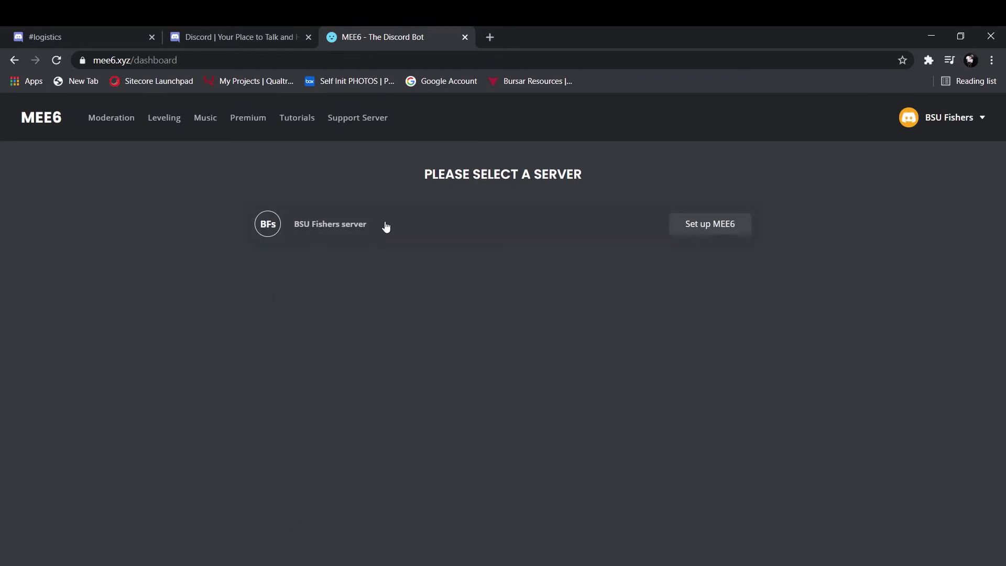
pyautogui.click(713, 232)
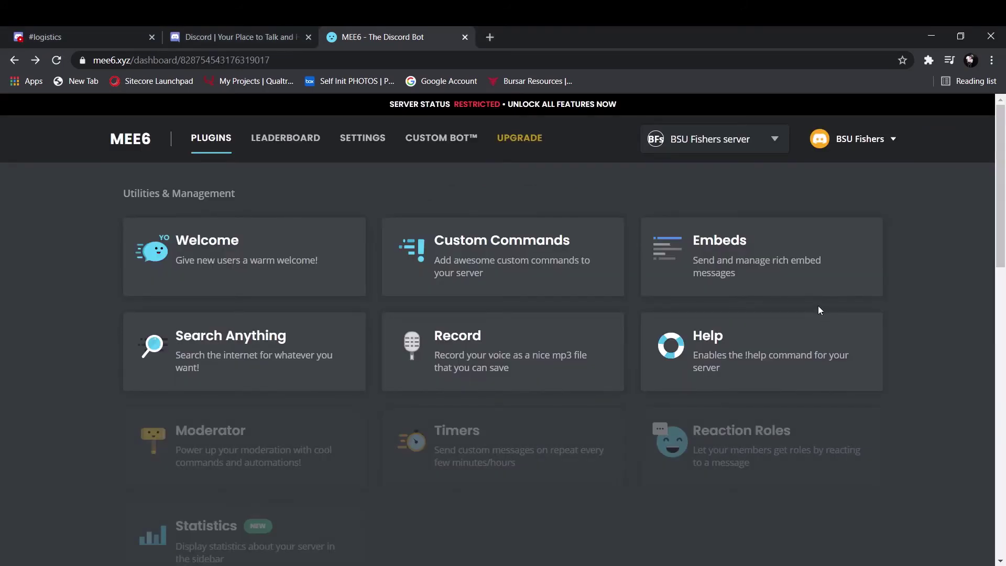
# - Switch back to Discord and create a new server role named Owner in the server settings
pyautogui.click(68, 39)
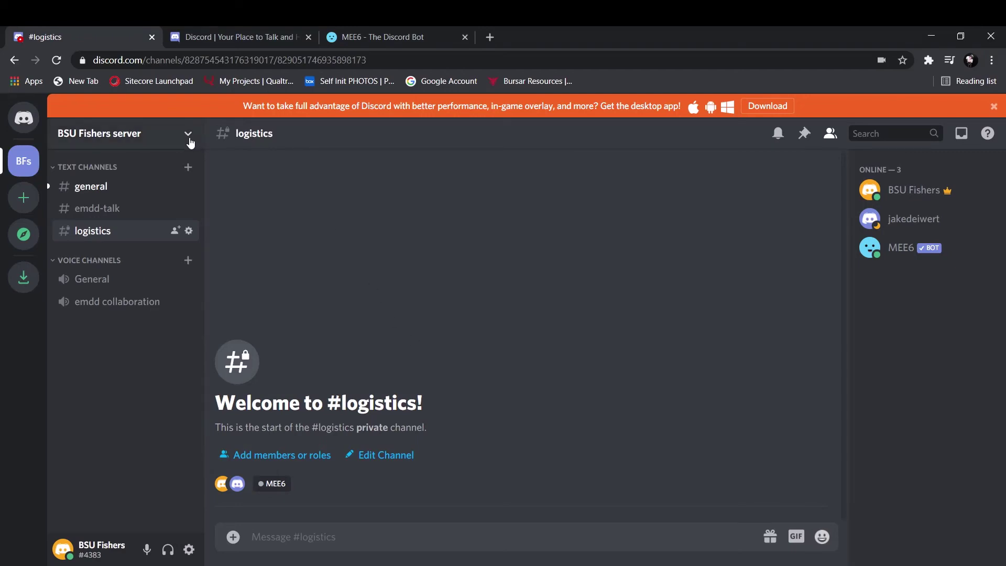
pyautogui.click(188, 134)
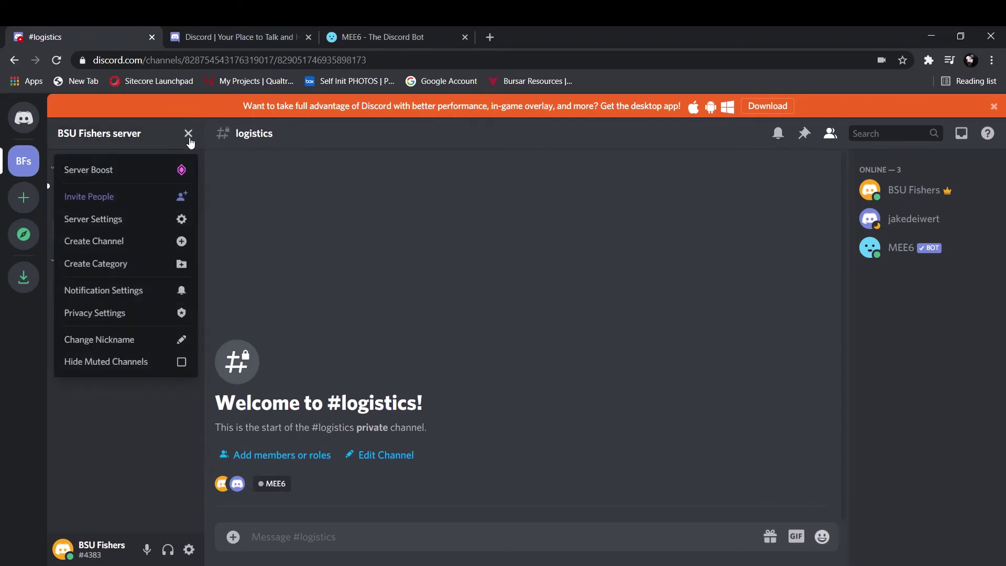
pyautogui.click(115, 218)
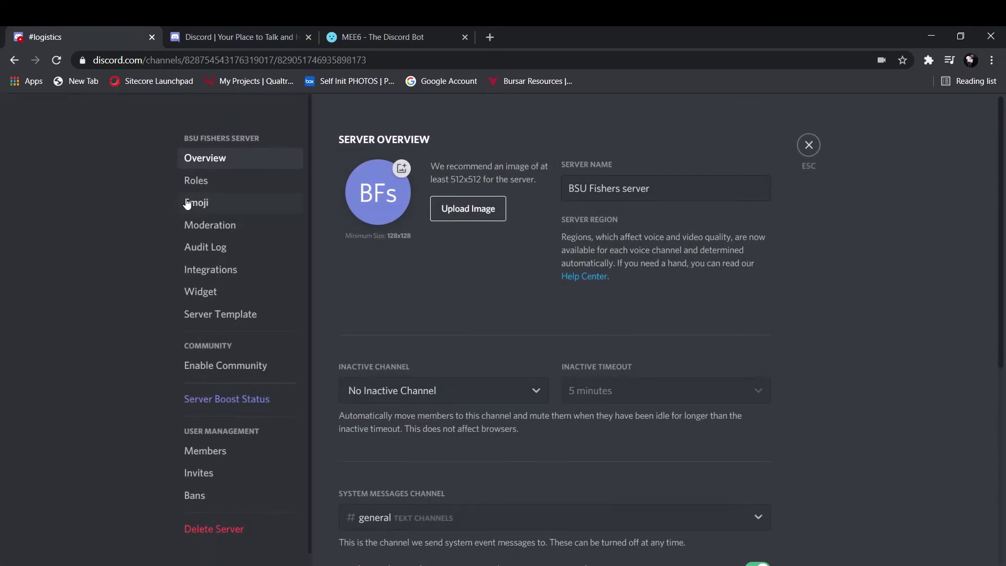
pyautogui.click(195, 180)
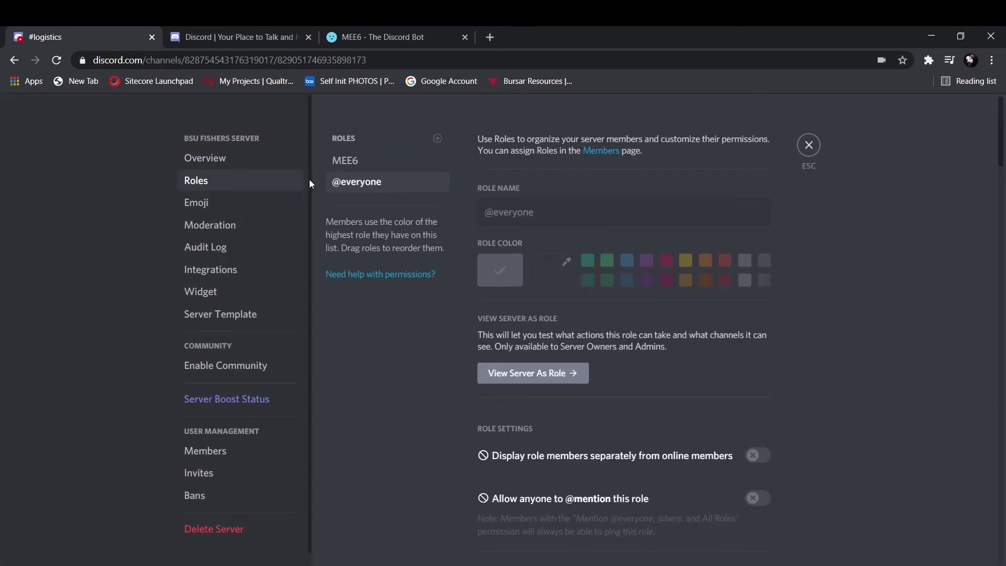
pyautogui.click(442, 142)
pyautogui.moveTo(522, 211); pyautogui.dragTo(450, 223)
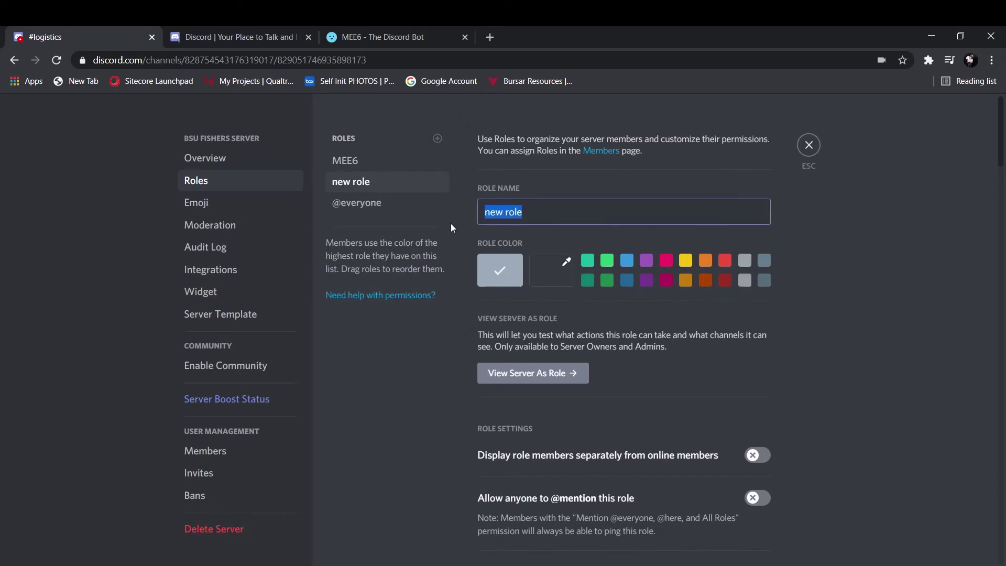
pyautogui.write('Owner')
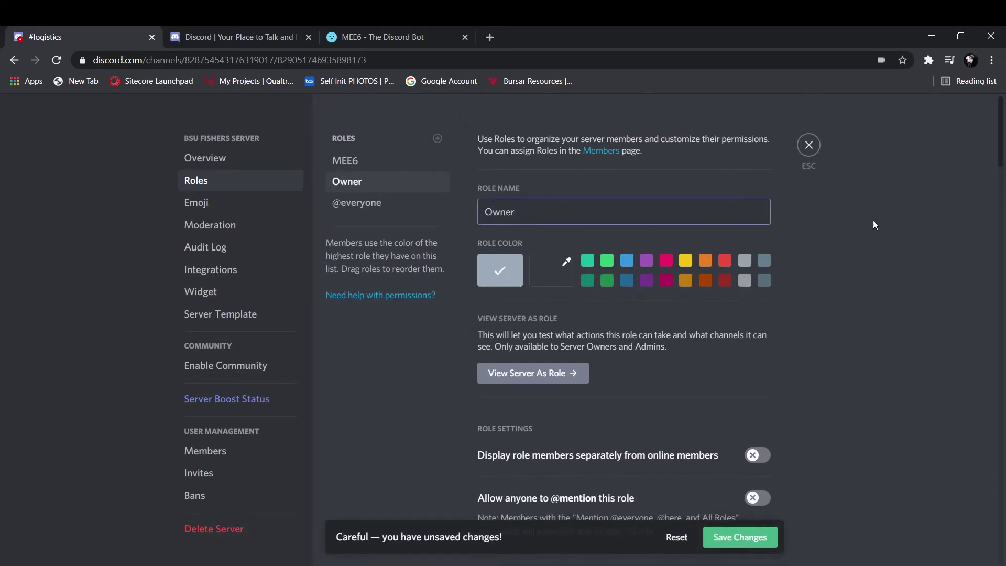
# - Grant the Owner role the Administrator permission, rank it above the MEE6 role, and save the changes
pyautogui.moveTo(998, 165); pyautogui.dragTo(1002, 564)
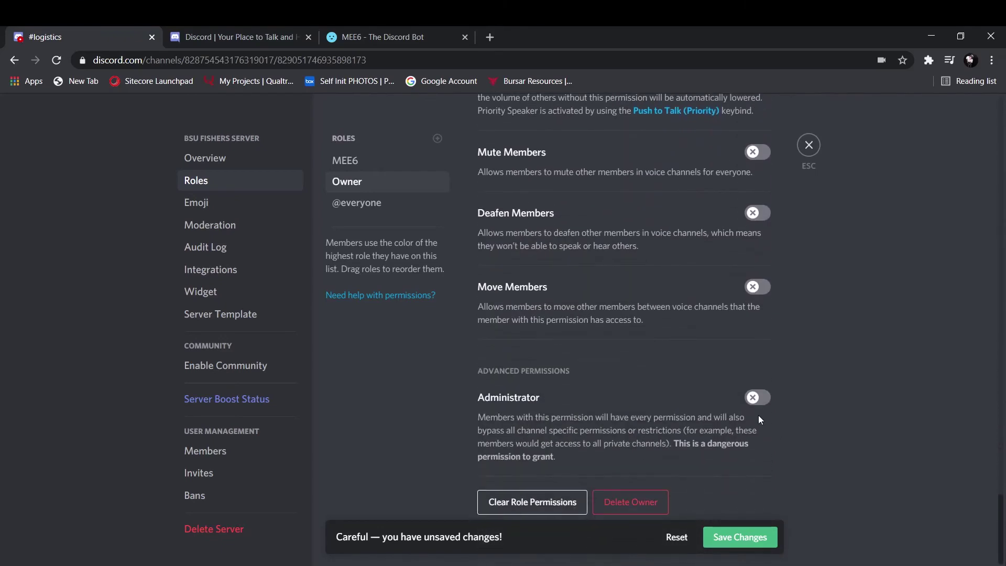
pyautogui.click(752, 399)
pyautogui.click(723, 539)
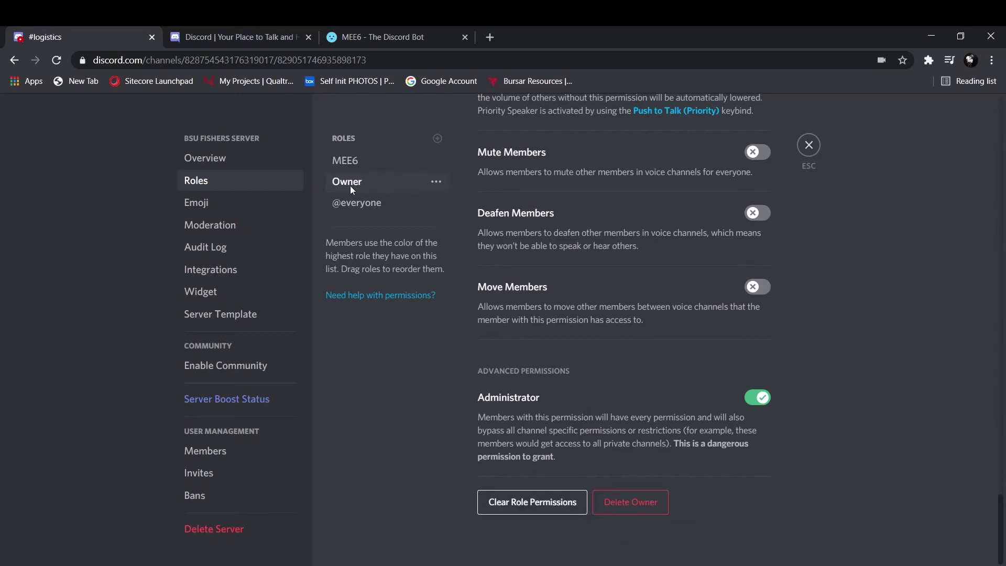
pyautogui.moveTo(340, 187); pyautogui.dragTo(334, 156)
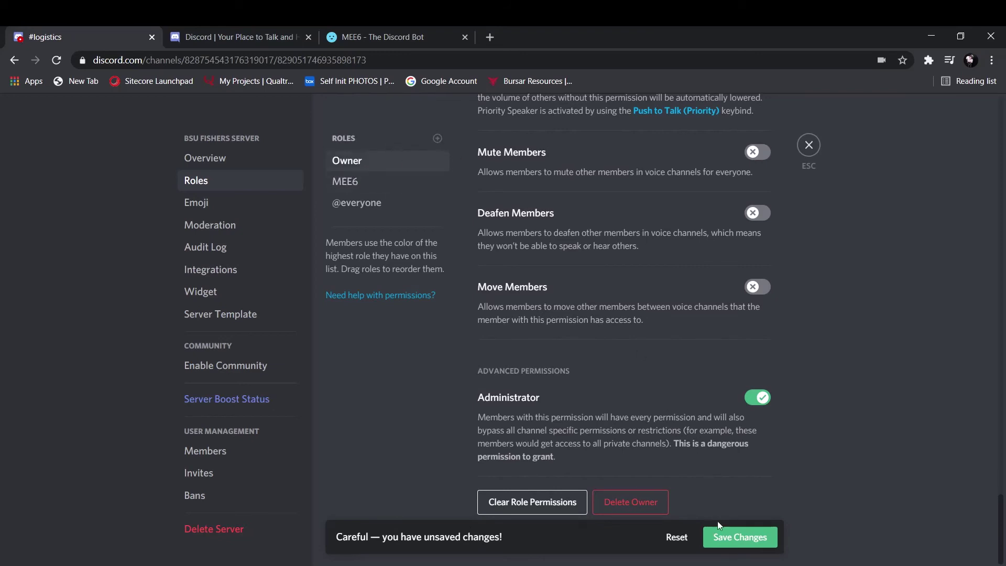
pyautogui.click(733, 537)
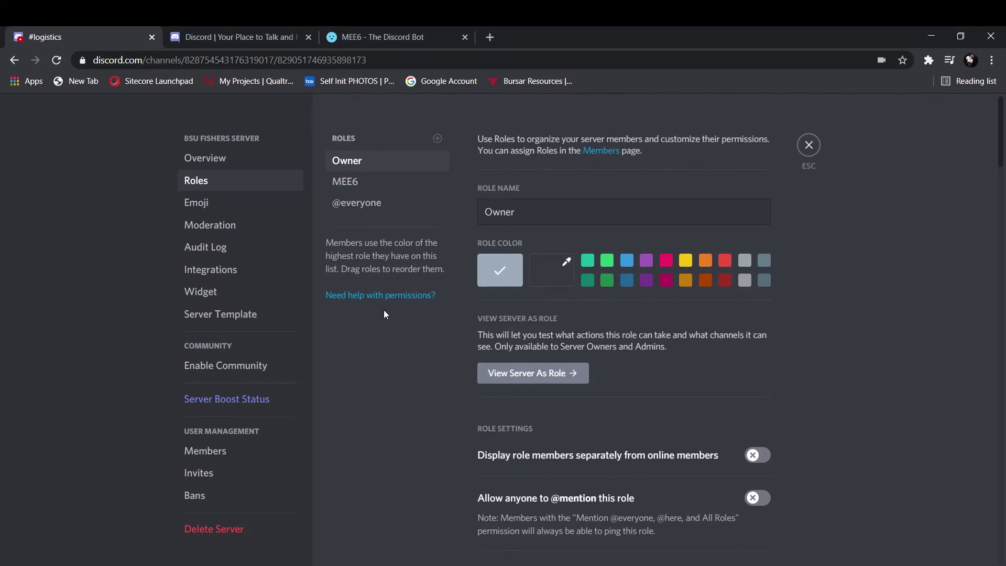
# - Review the MEE6 role's settings down to its Administrator permission
pyautogui.click(345, 183)
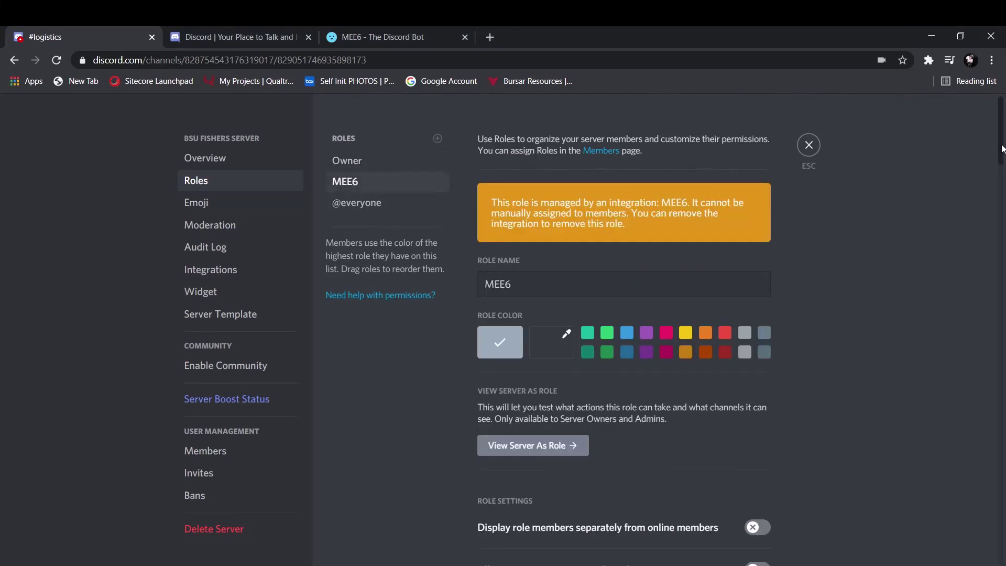
pyautogui.moveTo(1001, 148); pyautogui.dragTo(1002, 547)
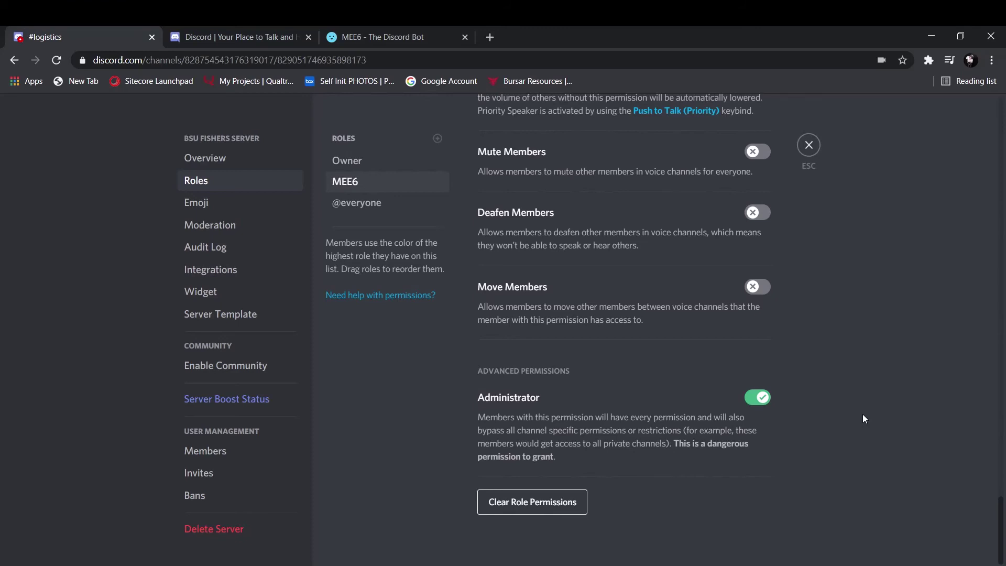
pyautogui.scroll(10, 862, 414)
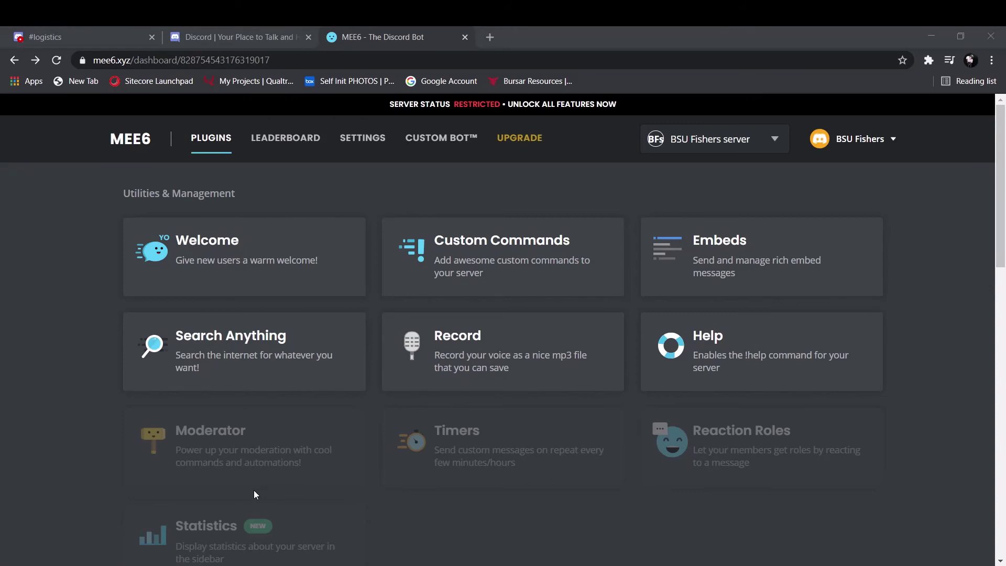
# - In MEE6's Welcome plugin, enable the message for users joining the server and set its channel to general
pyautogui.click(915, 397)
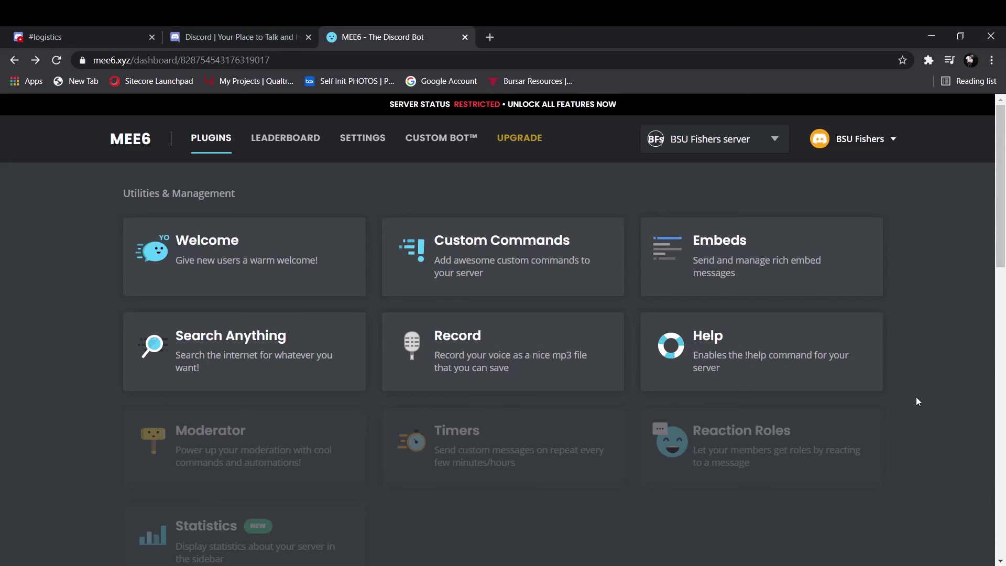
pyautogui.click(318, 256)
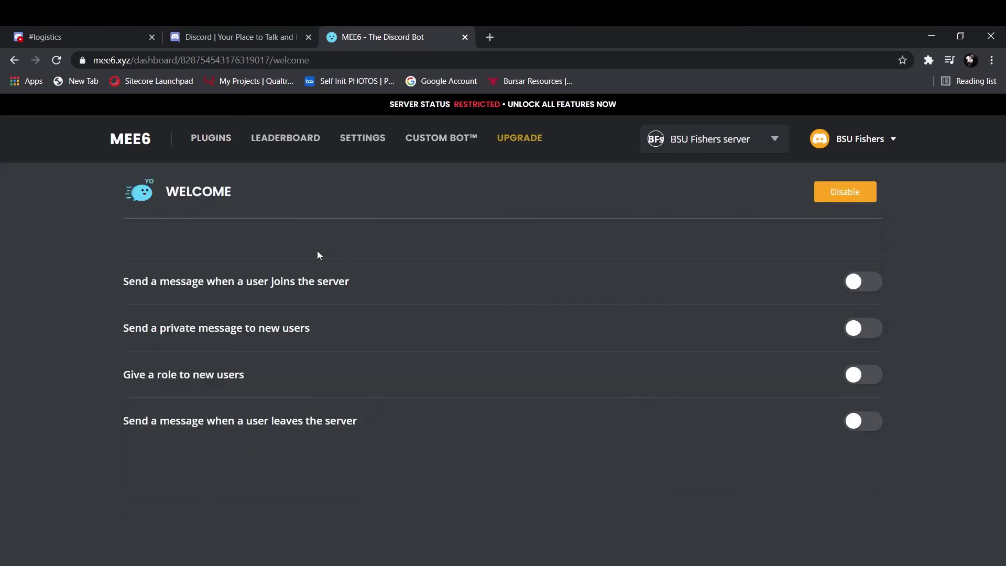
pyautogui.click(857, 283)
pyautogui.click(394, 357)
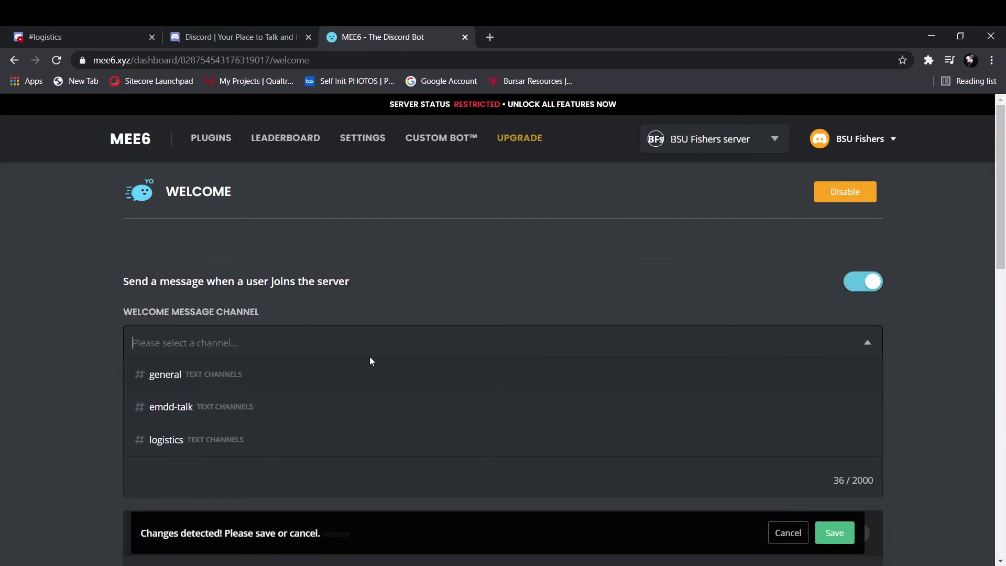
pyautogui.click(205, 384)
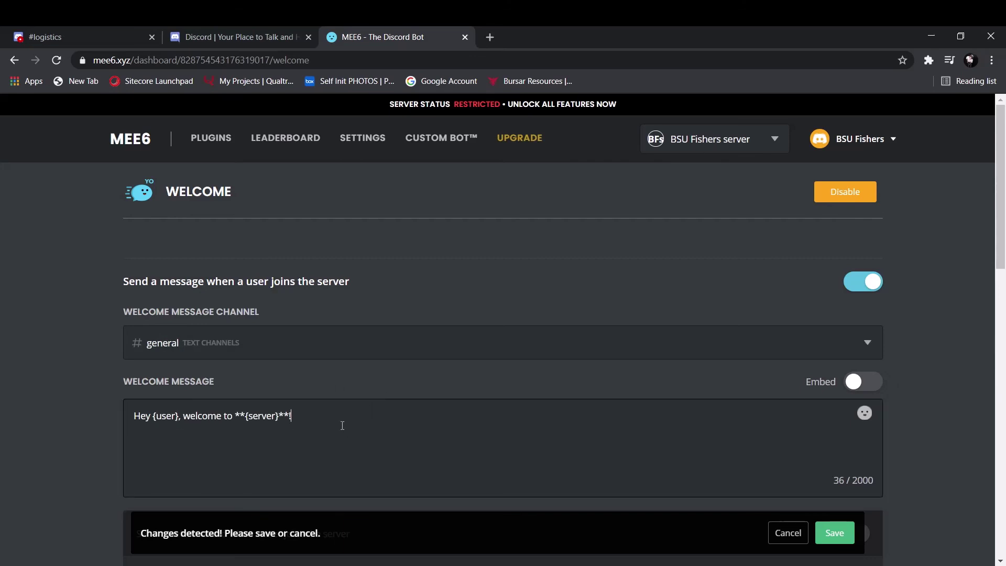
# - Enable the message for users leaving the server, try adding "we didnt want you hear" to it, and return to the plugin overview without saving
pyautogui.scroll(-6, 925, 393)
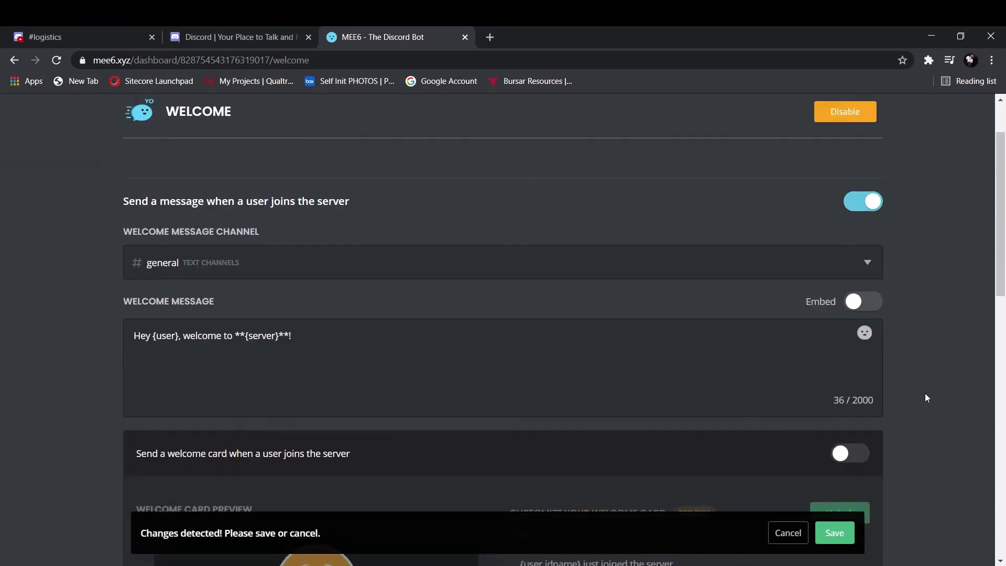
pyautogui.scroll(-1, 925, 394)
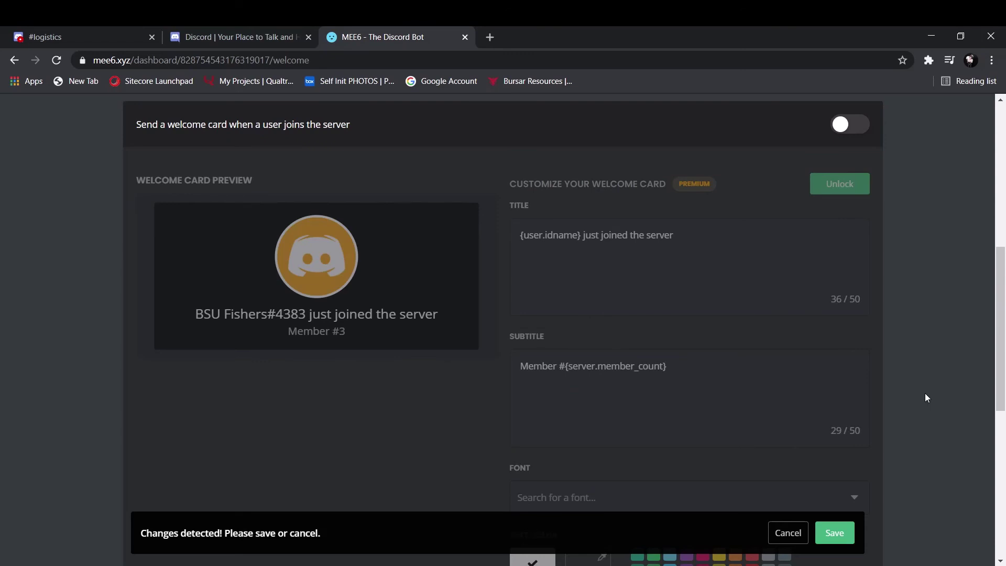
pyautogui.scroll(-7, 925, 394)
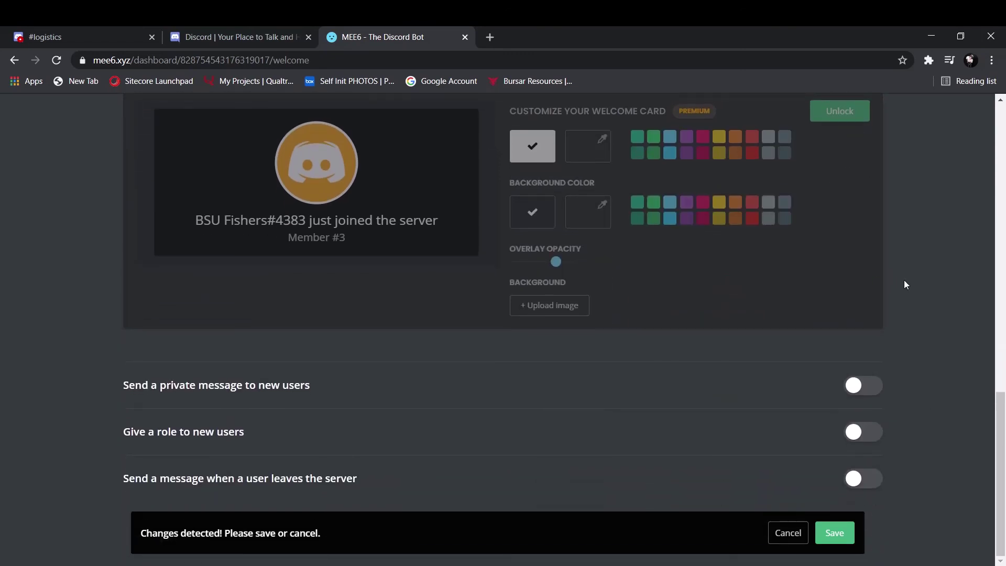
pyautogui.click(855, 478)
pyautogui.scroll(-3, 856, 478)
pyautogui.click(753, 416)
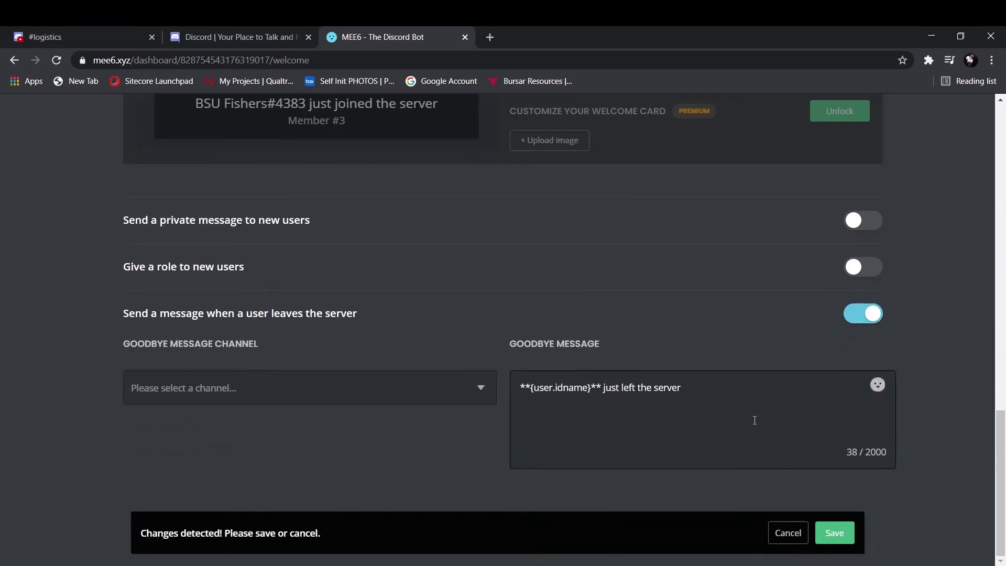
pyautogui.write('we didnt want you hear anywa')
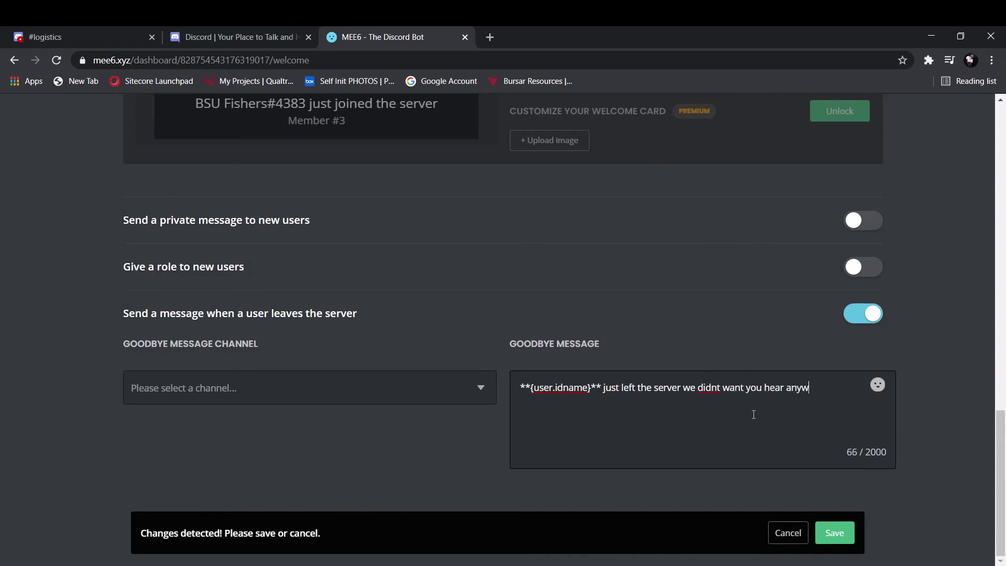
pyautogui.press('BackSpace')
pyautogui.press('BackSpace')
pyautogui.press('BackSpace')
pyautogui.press('BackSpace')
pyautogui.press('BackSpace')
pyautogui.press('BackSpace')
pyautogui.press('BackSpace')
pyautogui.press('BackSpace')
pyautogui.press('BackSpace')
pyautogui.press('BackSpace')
pyautogui.press('BackSpace')
pyautogui.press('BackSpace')
pyautogui.hotkey('alt', 'Left')
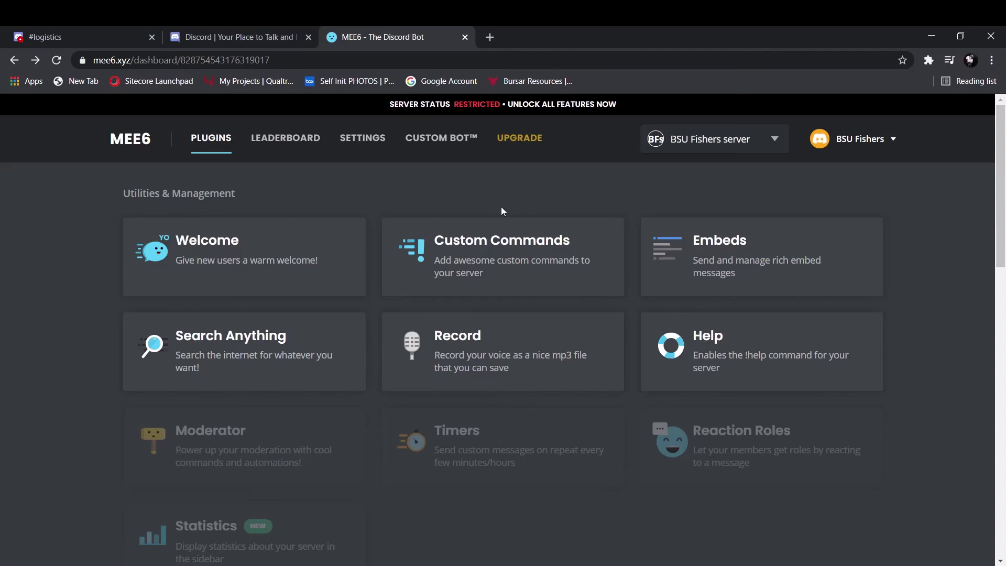
# - In MEE6's Custom Commands plugin, start a text command named !location and replace its default bot response with the venue's postal address
pyautogui.click(508, 250)
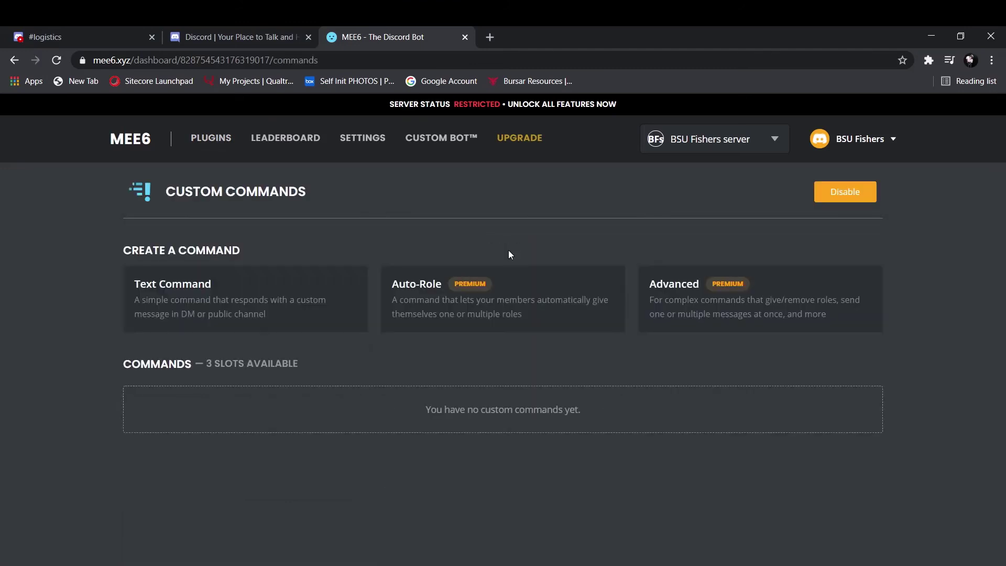
pyautogui.click(225, 289)
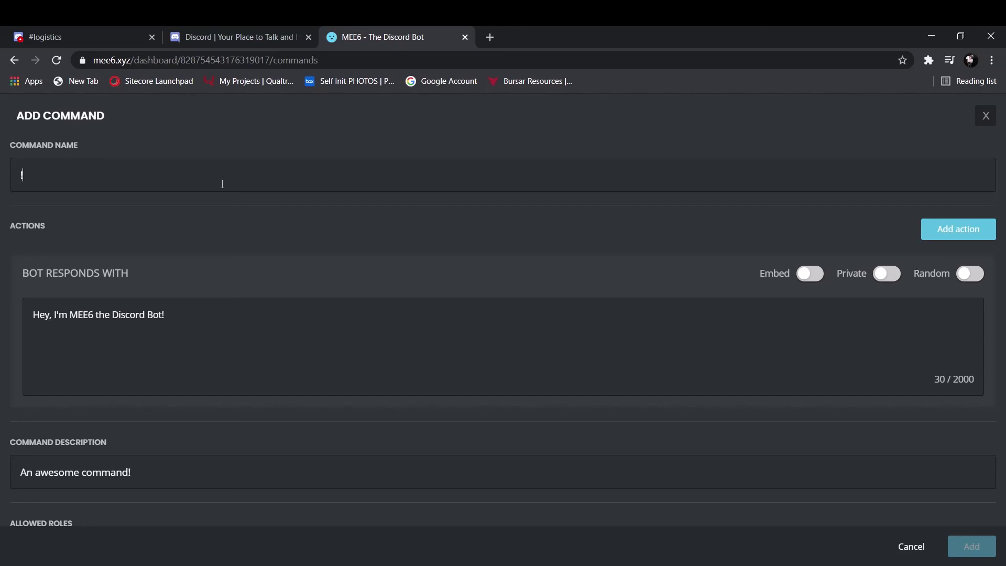
pyautogui.write('location')
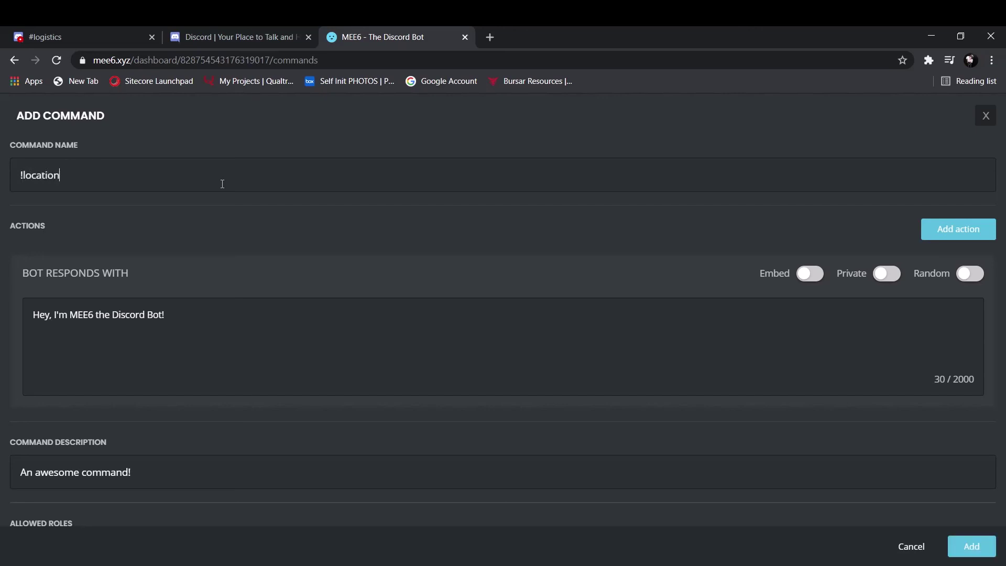
pyautogui.moveTo(177, 314); pyautogui.dragTo(6, 316)
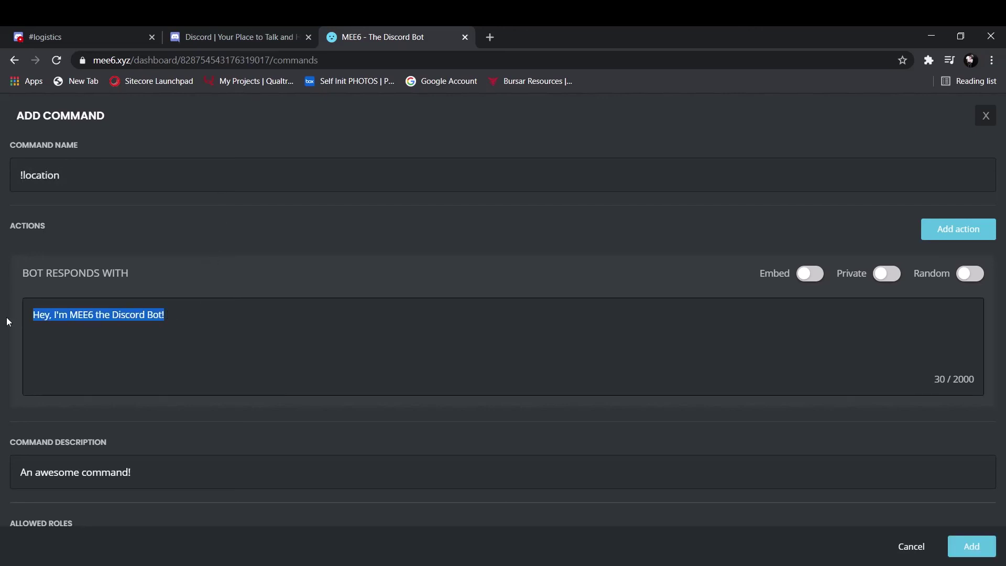
pyautogui.write('12175 Visionary Way, Fishers, IN 46038')
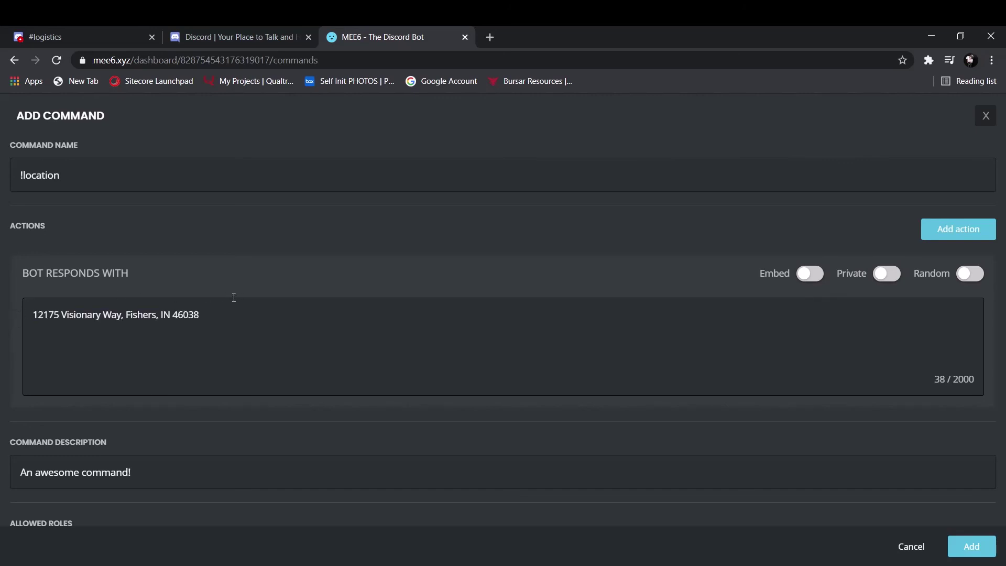
# - Give the !location command a Server Cooldown with a duration of 3 minutes
pyautogui.scroll(-2, 372, 382)
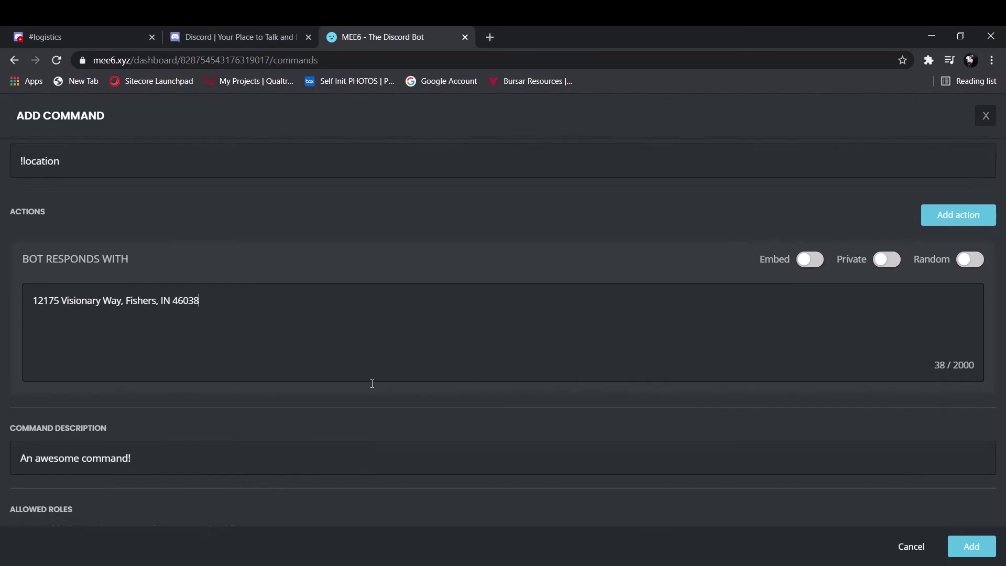
pyautogui.scroll(-5, 371, 383)
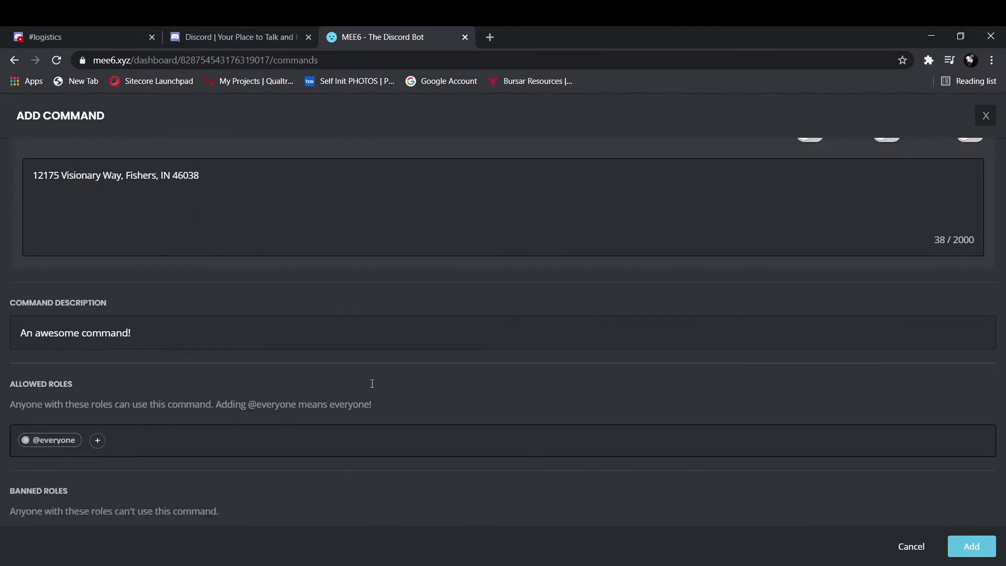
pyautogui.scroll(-4, 372, 383)
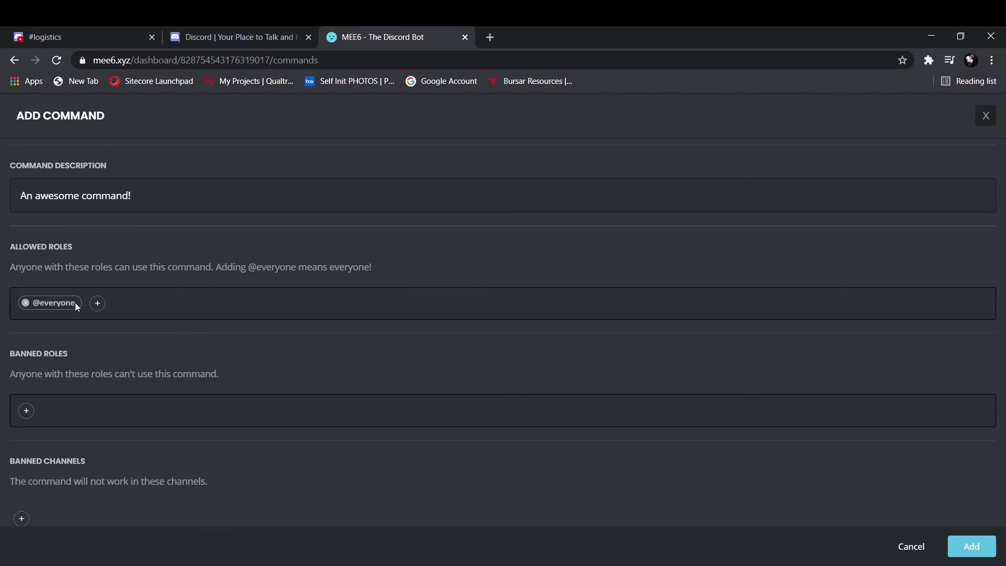
pyautogui.scroll(-3, 149, 304)
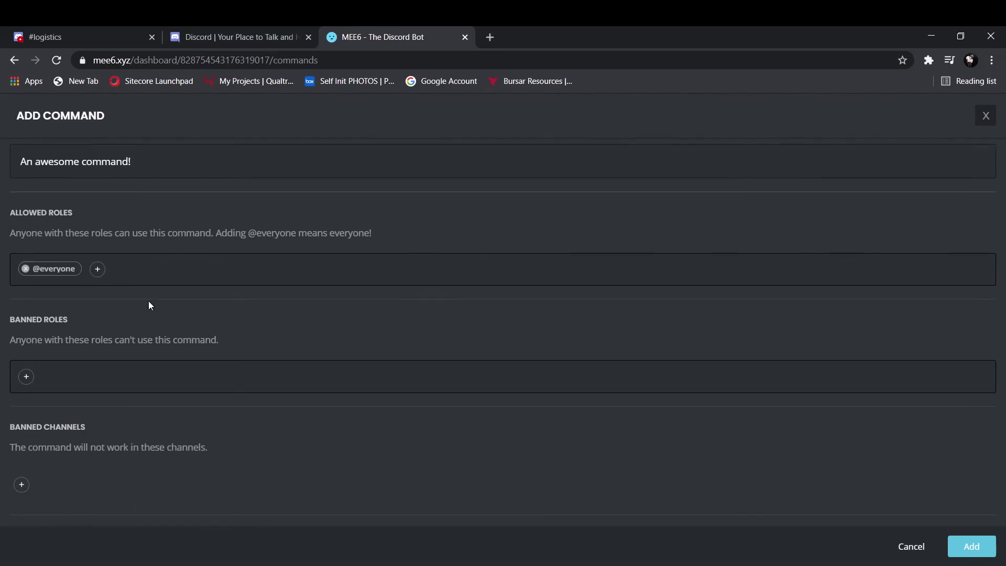
pyautogui.scroll(-4, 134, 347)
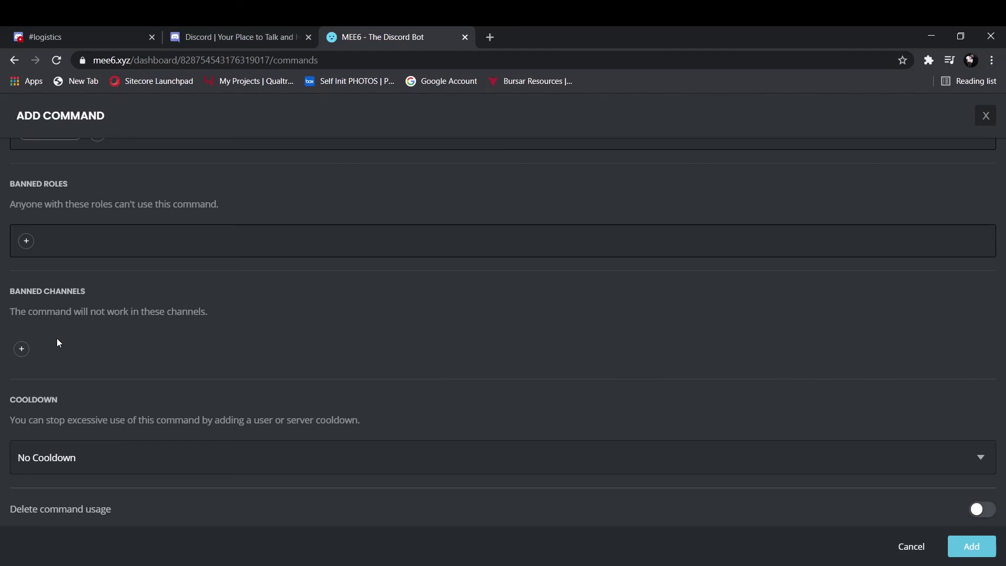
pyautogui.scroll(-1, 66, 344)
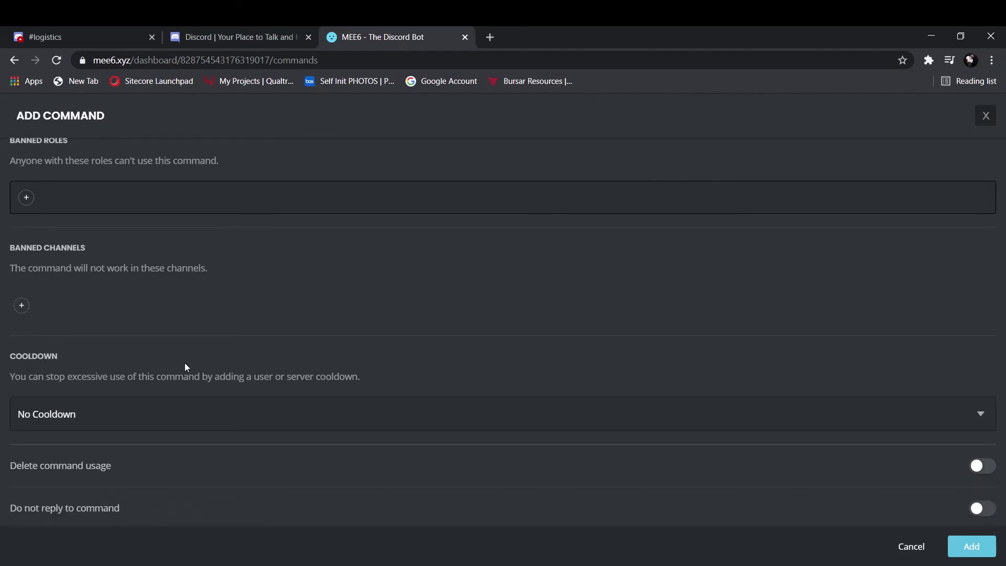
pyautogui.click(192, 412)
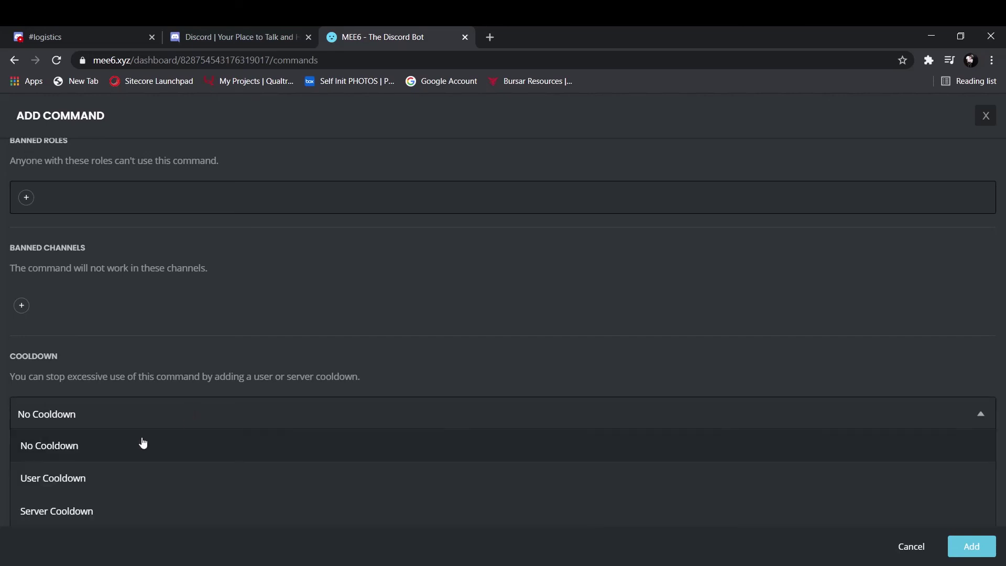
pyautogui.click(71, 511)
pyautogui.scroll(-1, 96, 471)
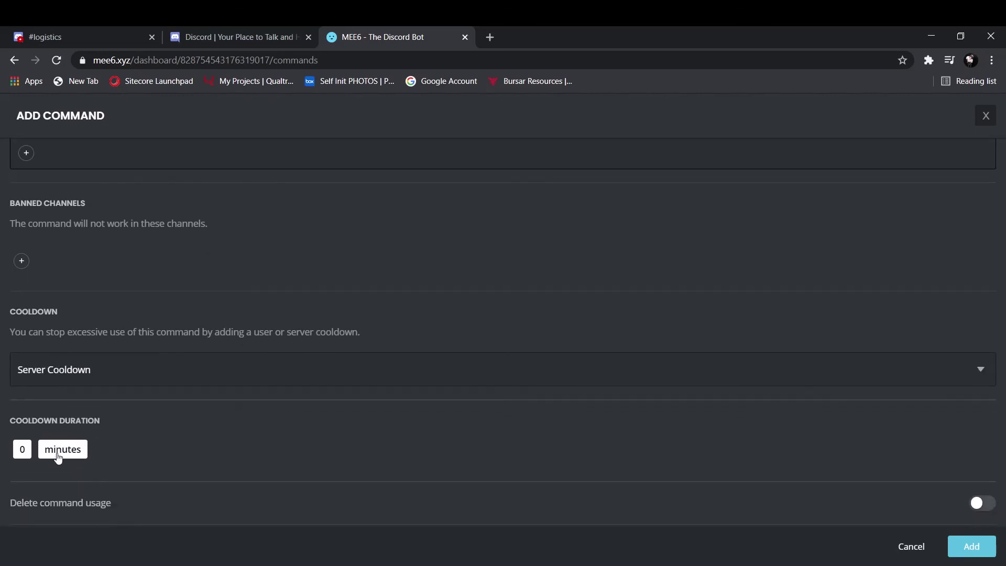
pyautogui.click(25, 451)
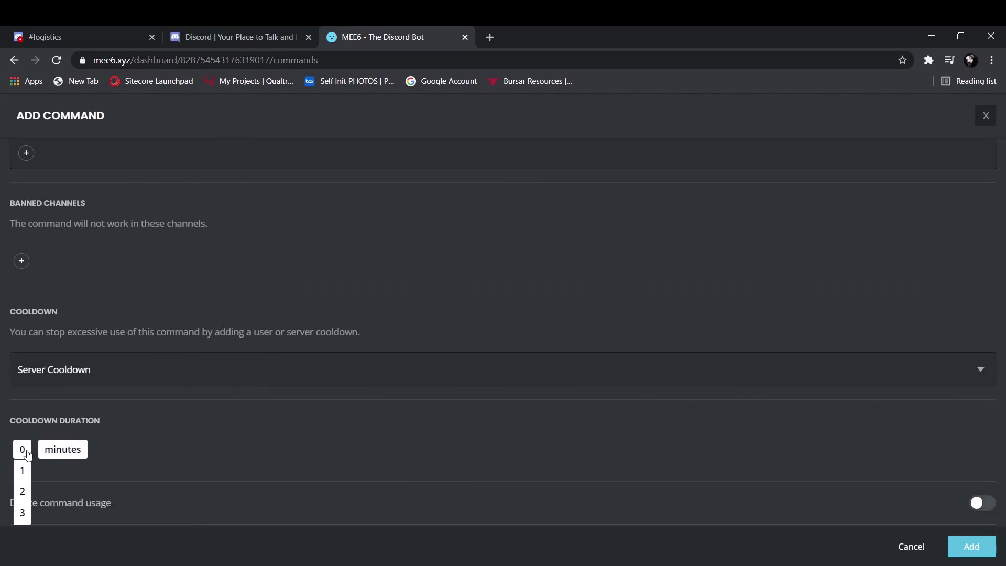
pyautogui.click(23, 511)
pyautogui.scroll(-1, 218, 445)
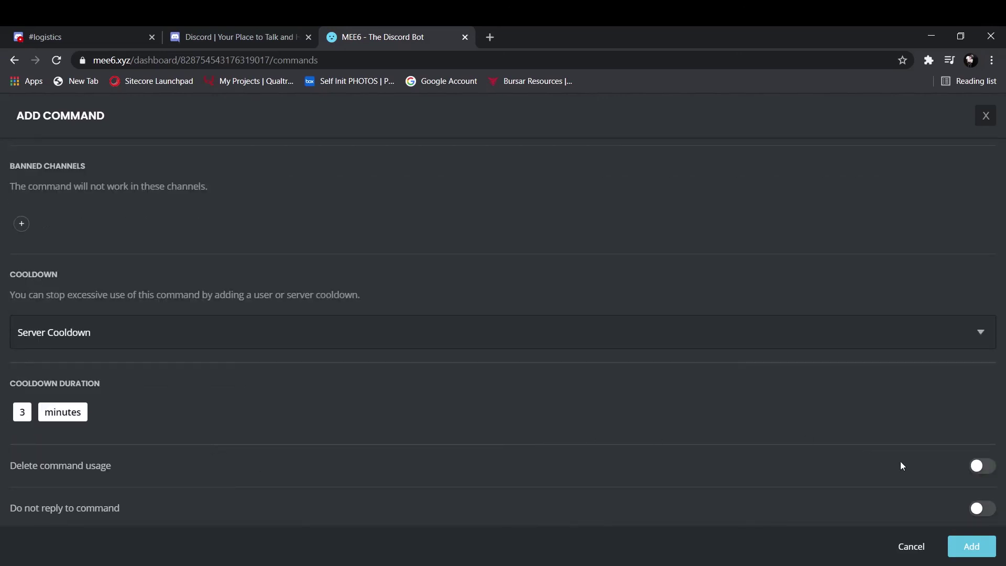
# - Enable Delete command usage for the !location command and add the command to the server
pyautogui.click(977, 473)
pyautogui.scroll(10, 757, 351)
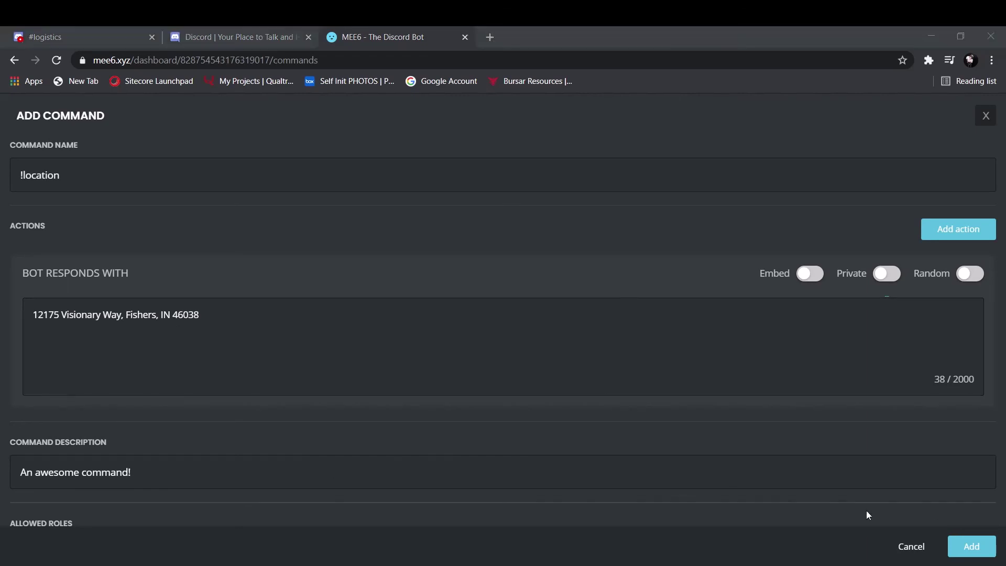
pyautogui.click(969, 545)
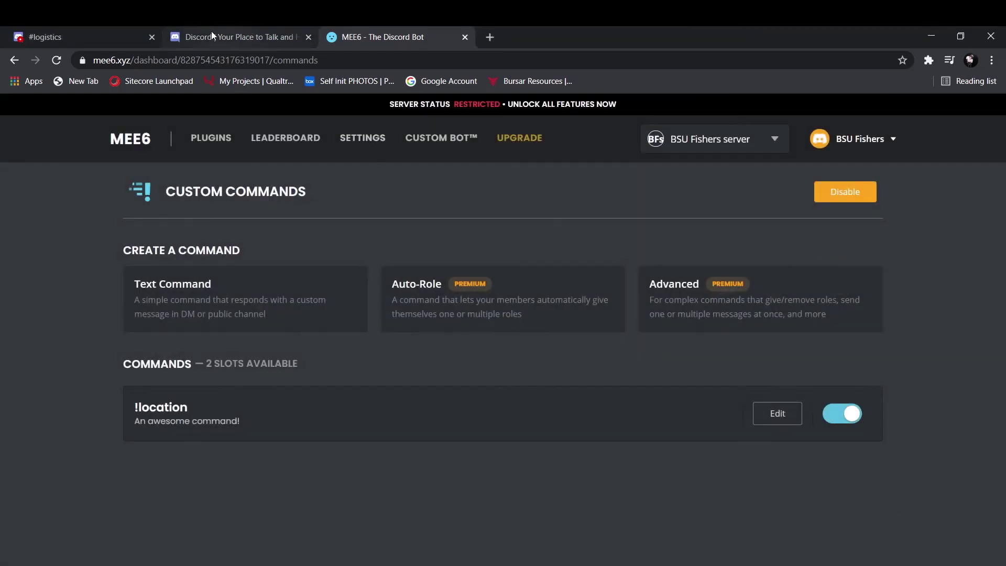
# - Switch to Discord and test the custom command by sending !location in the general text channel
pyautogui.click(97, 36)
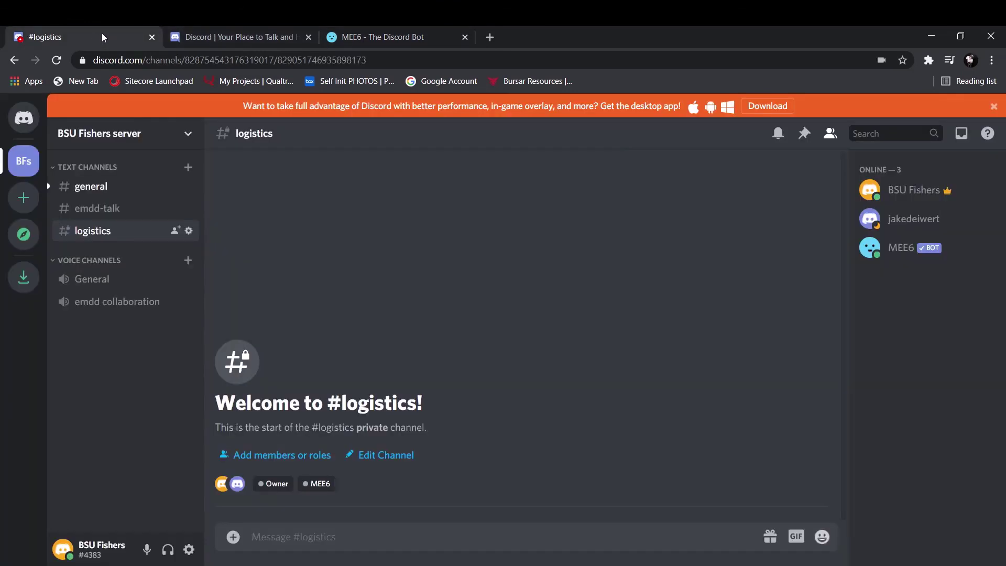
pyautogui.click(88, 188)
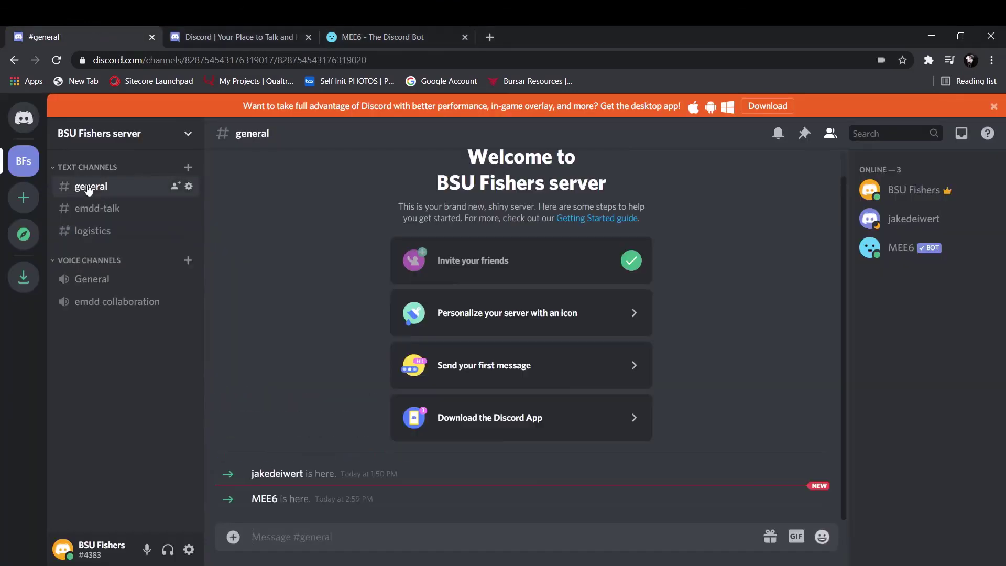
pyautogui.click(314, 545)
pyautogui.write('!location')
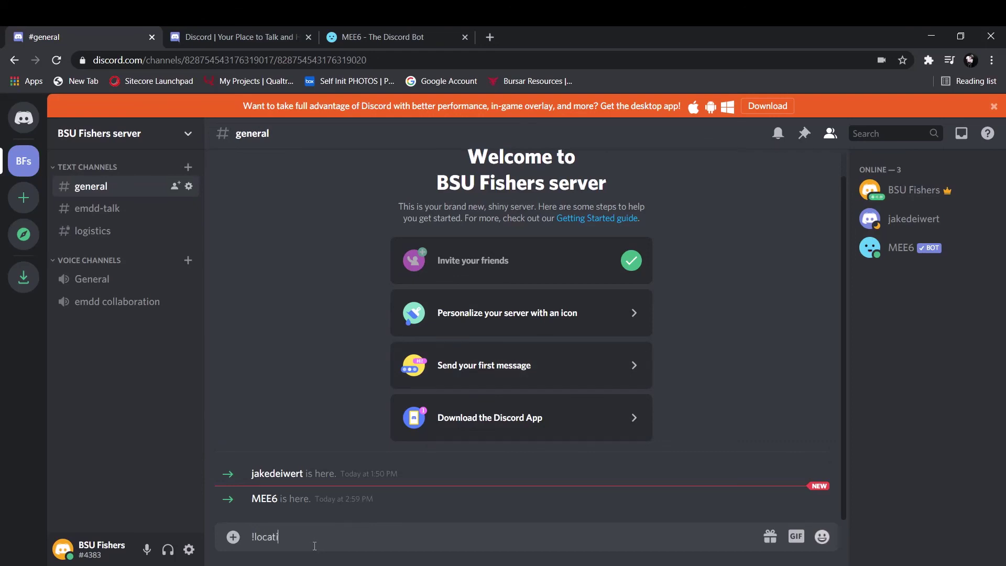
pyautogui.press('Return')
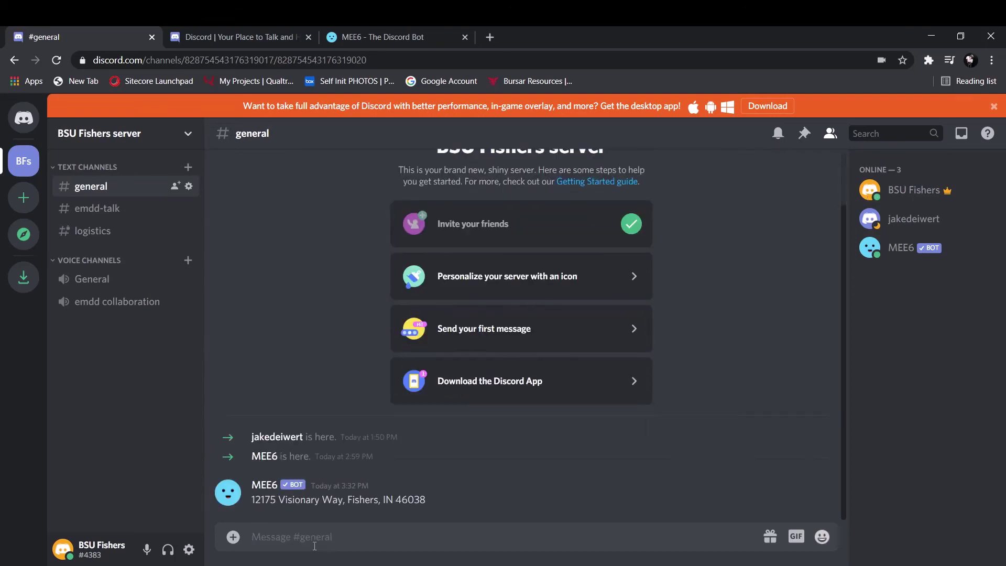